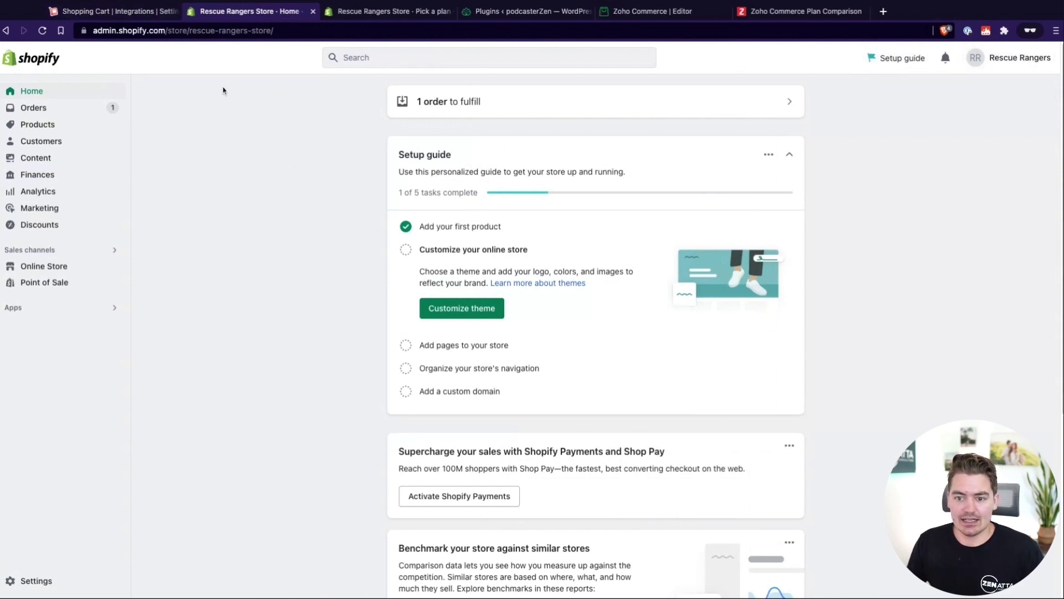
- Return to Shopping Cart integrations, starting and then dismissing a new Shopify store connection
click(212, 31)
drag(297, 30, 215, 31)
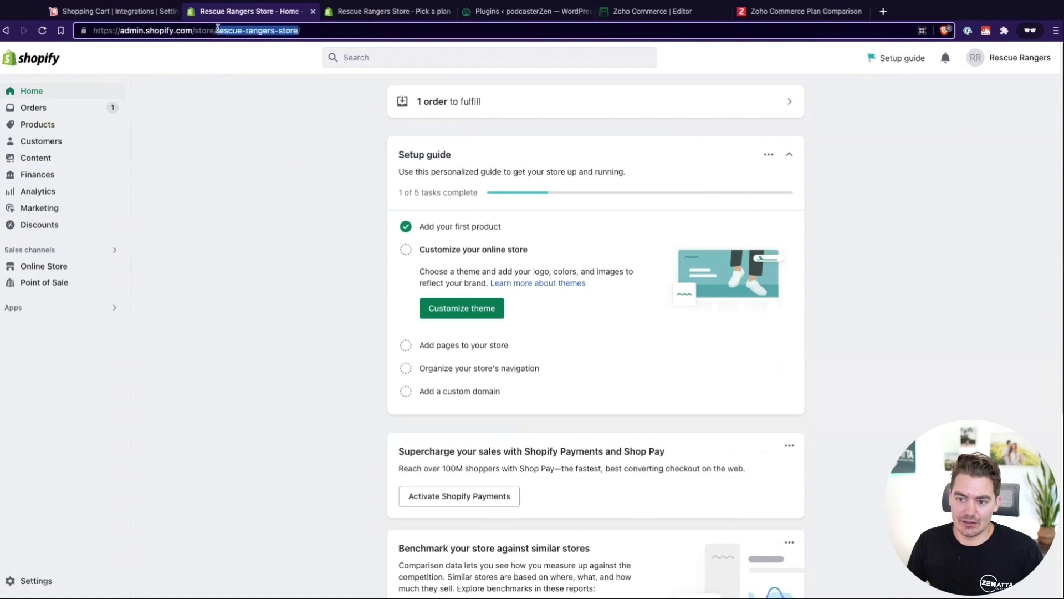
click(121, 13)
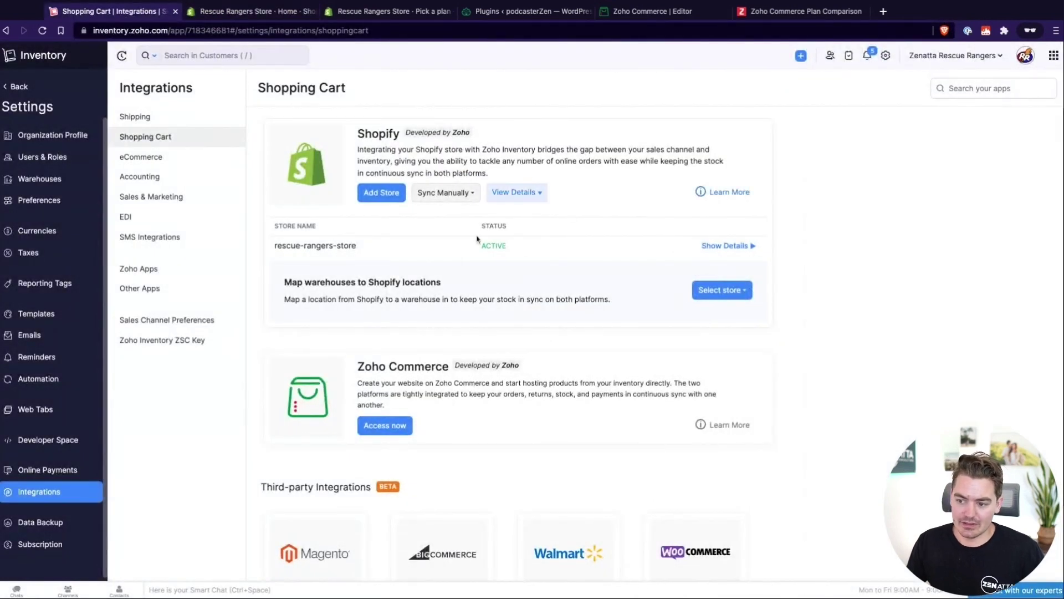
click(380, 198)
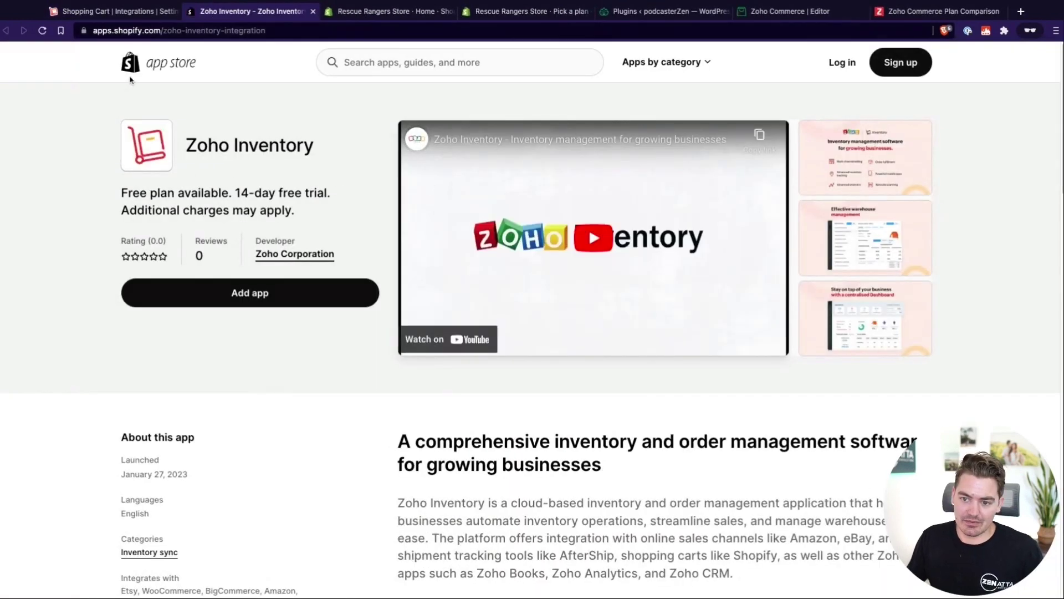
click(314, 11)
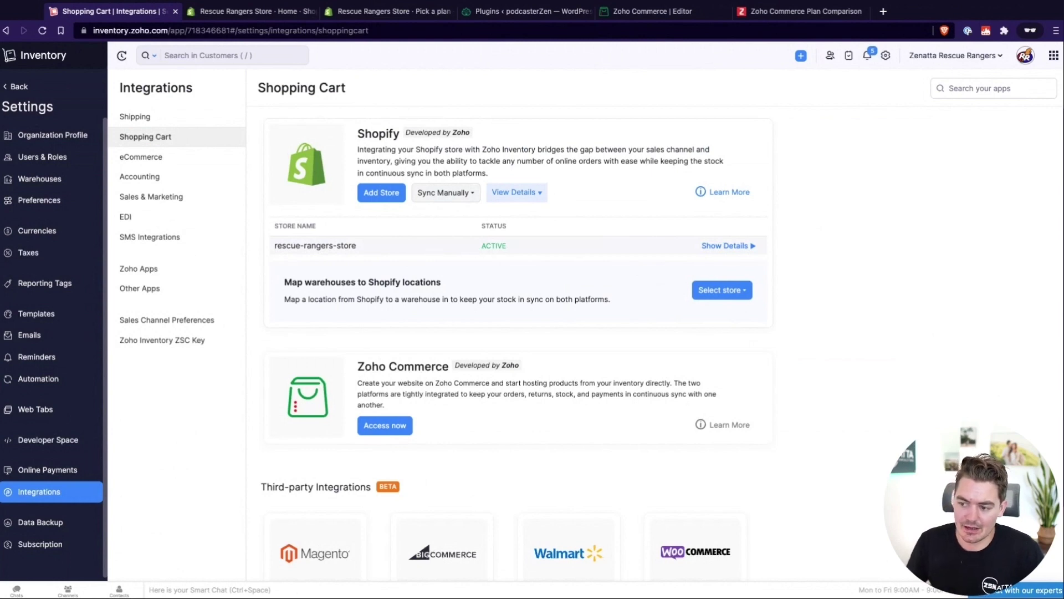
click(725, 245)
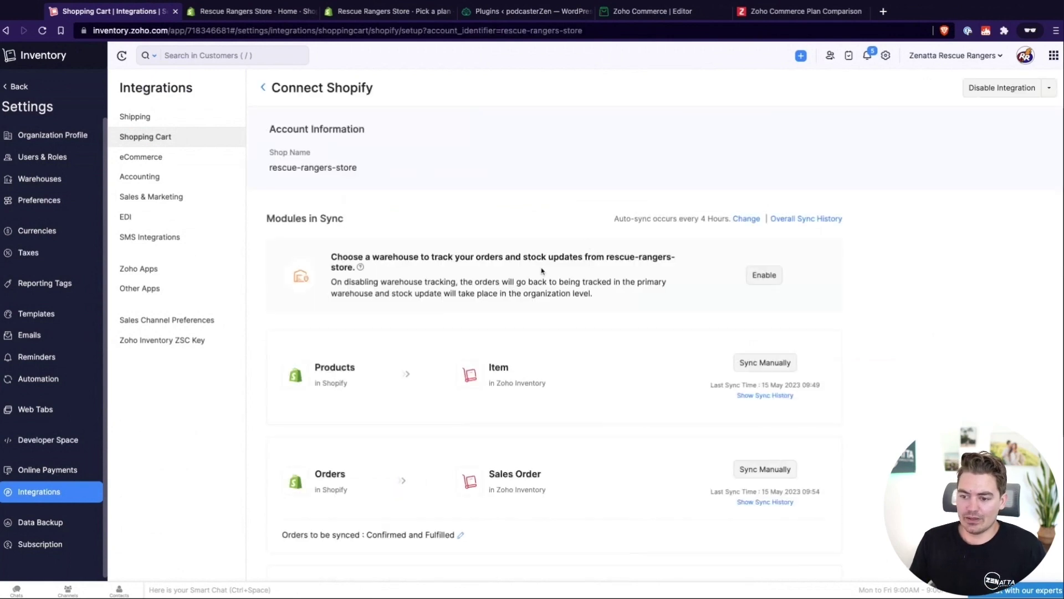
scroll(516, 372, down, 1)
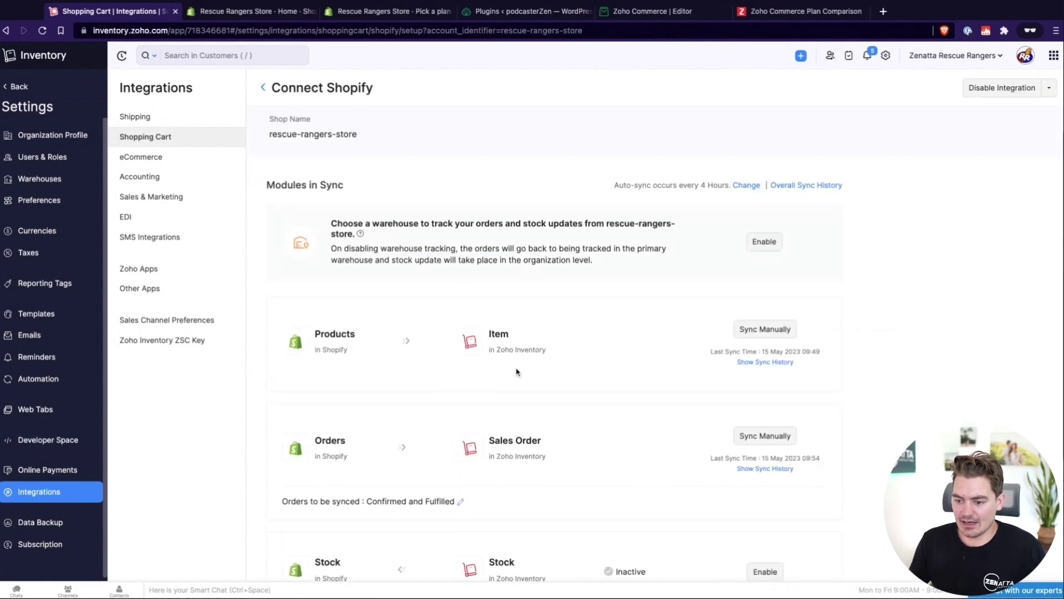
scroll(516, 372, down, 1)
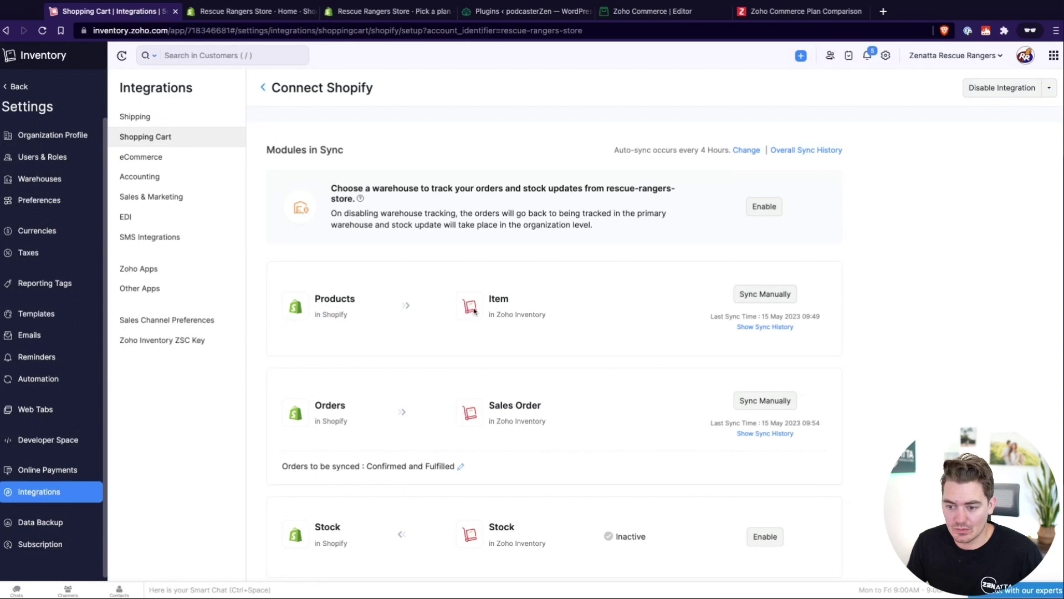
triple_click(314, 300)
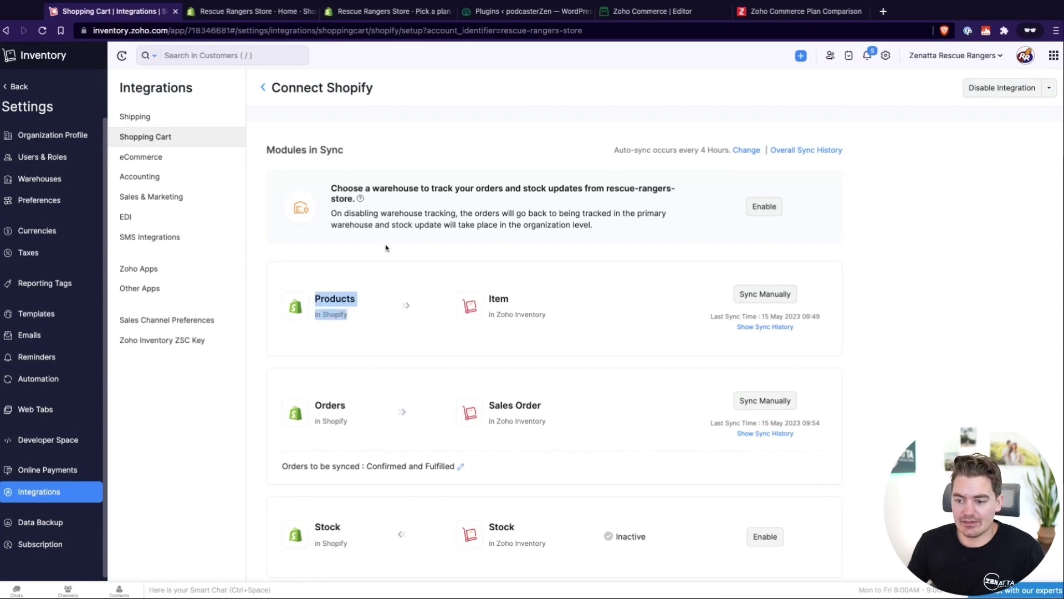
click(494, 294)
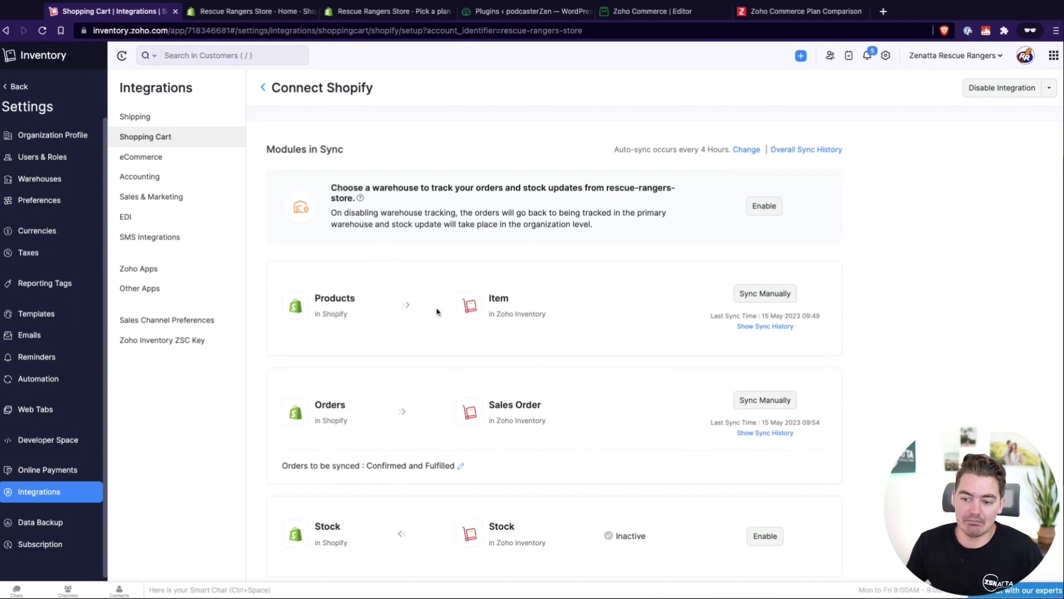
scroll(384, 251, down, 1)
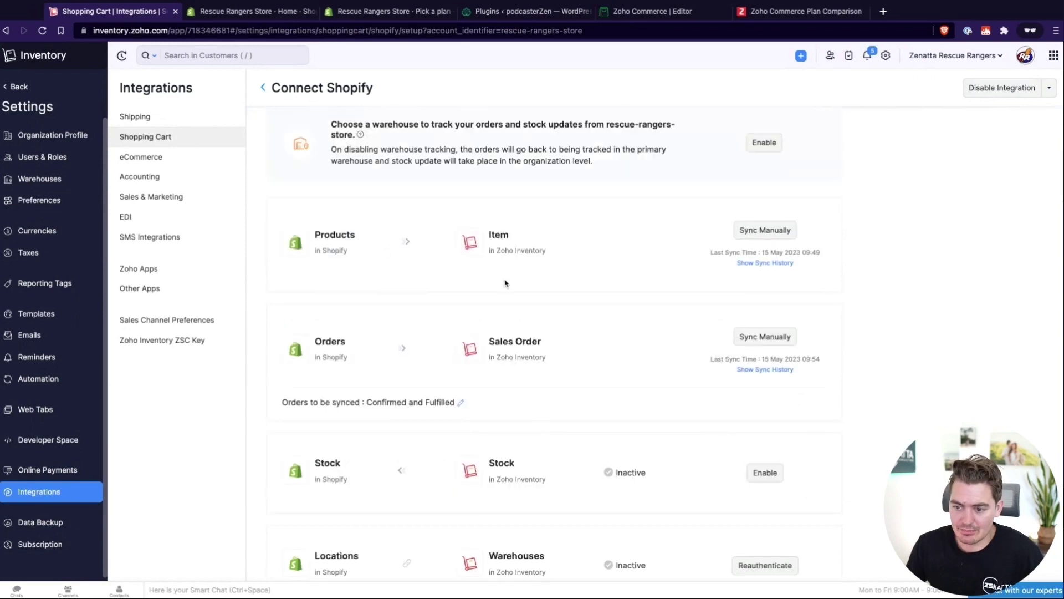
scroll(503, 311, down, 1)
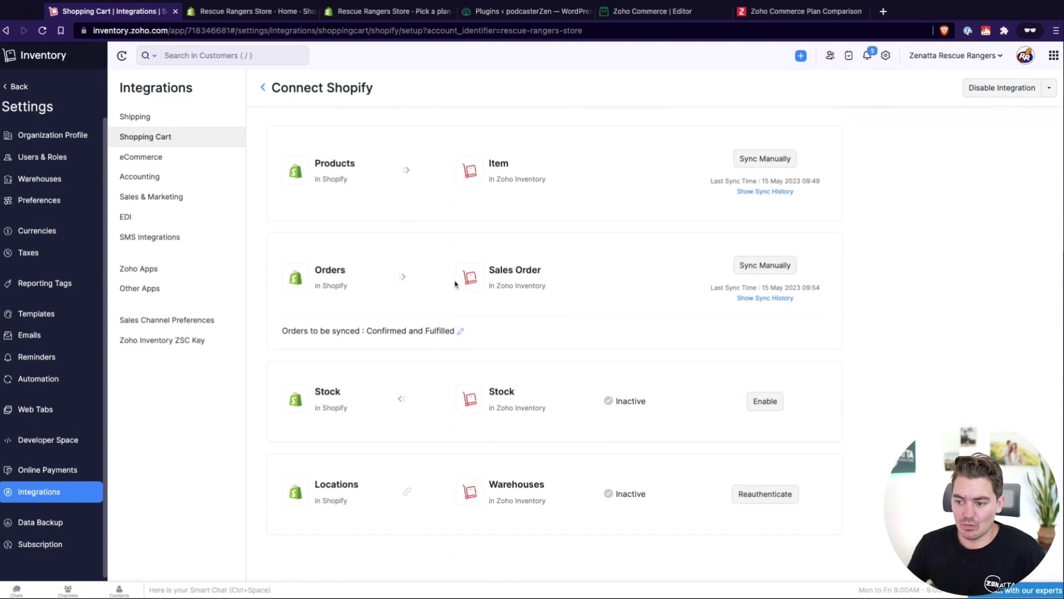
drag(282, 330, 408, 330)
click(378, 328)
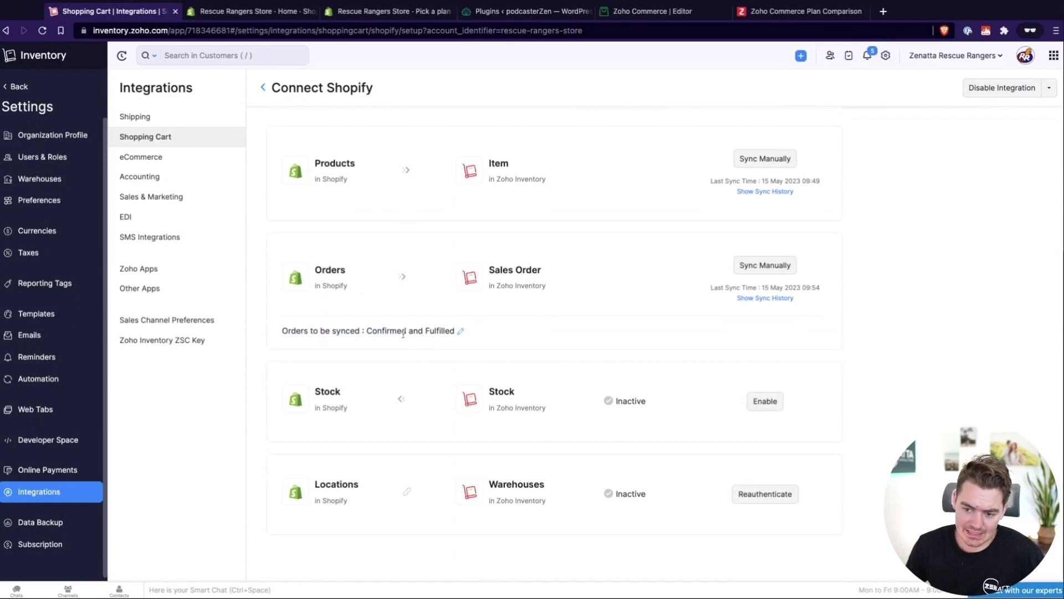
click(460, 331)
click(540, 95)
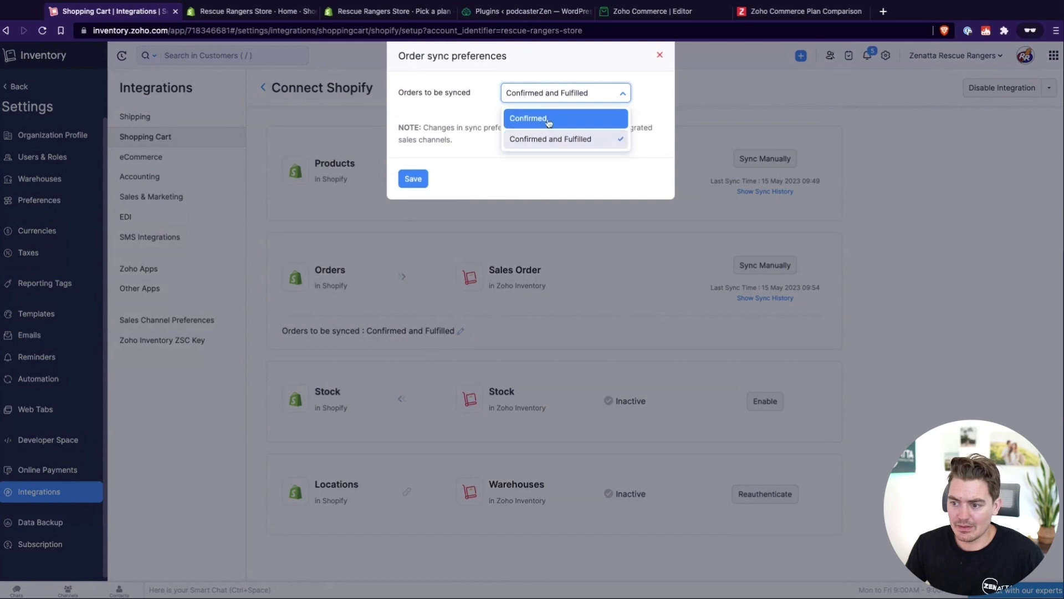
click(451, 120)
click(660, 55)
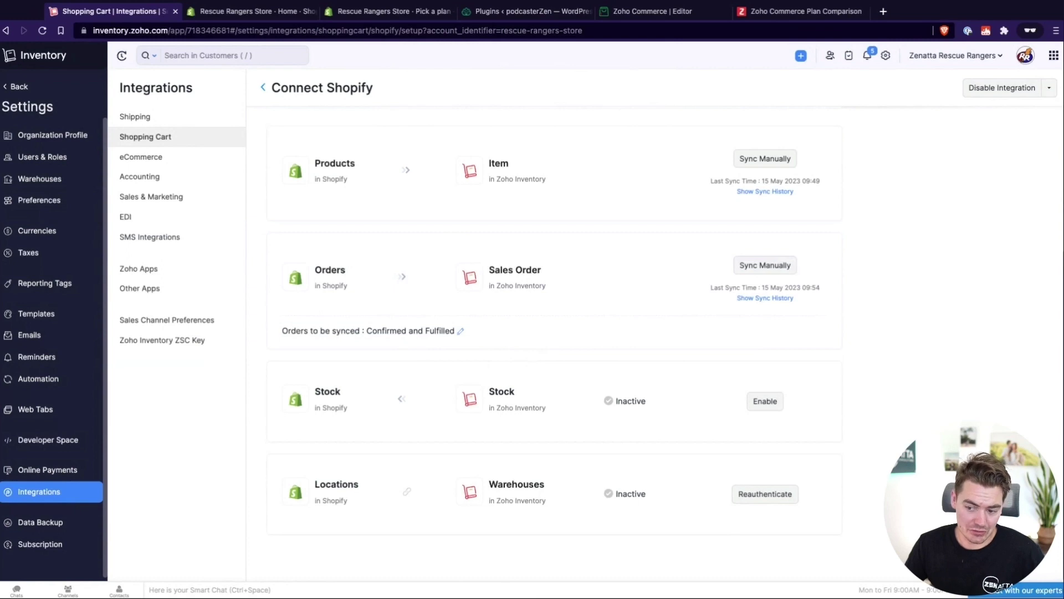
click(461, 331)
click(531, 92)
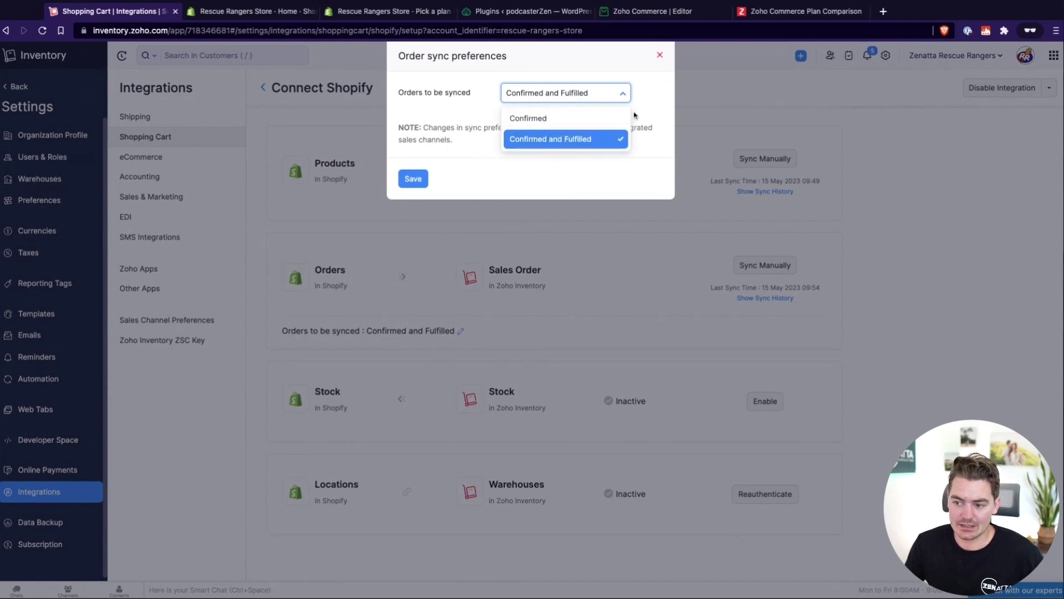
click(660, 54)
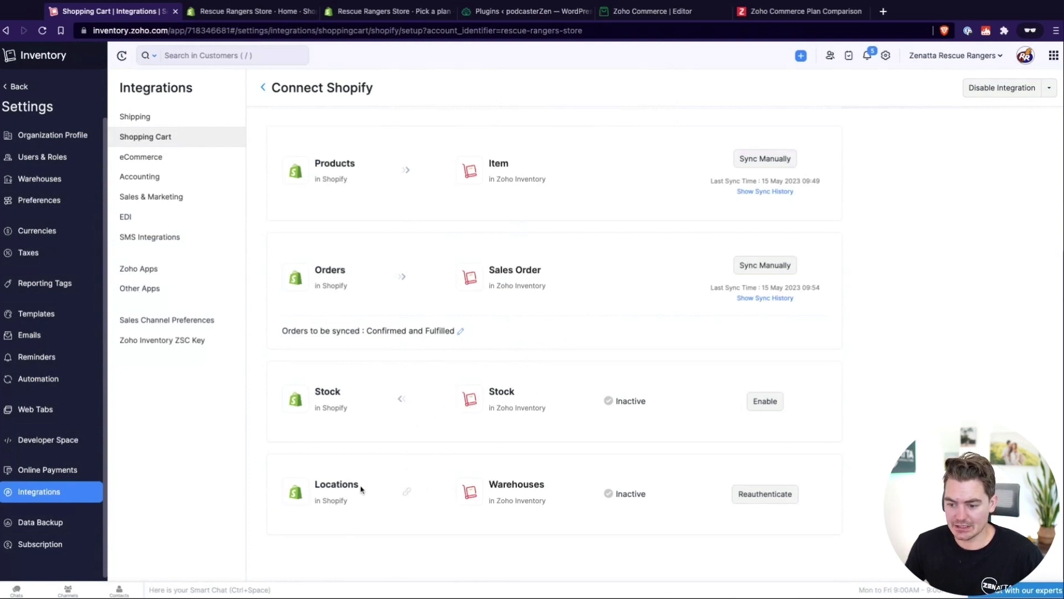
triple_click(540, 482)
click(459, 481)
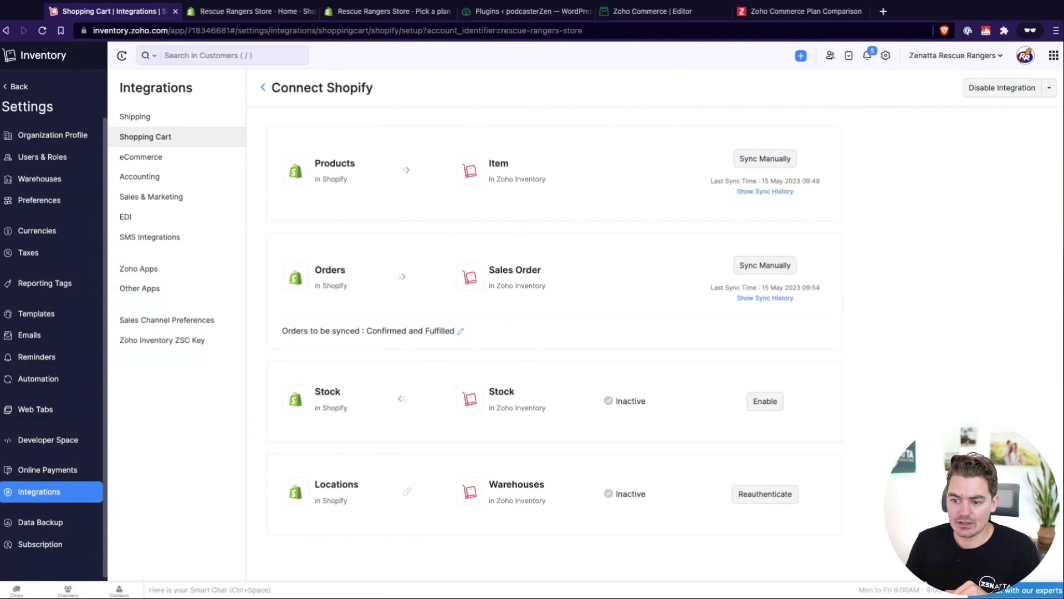
scroll(411, 328, up, 3)
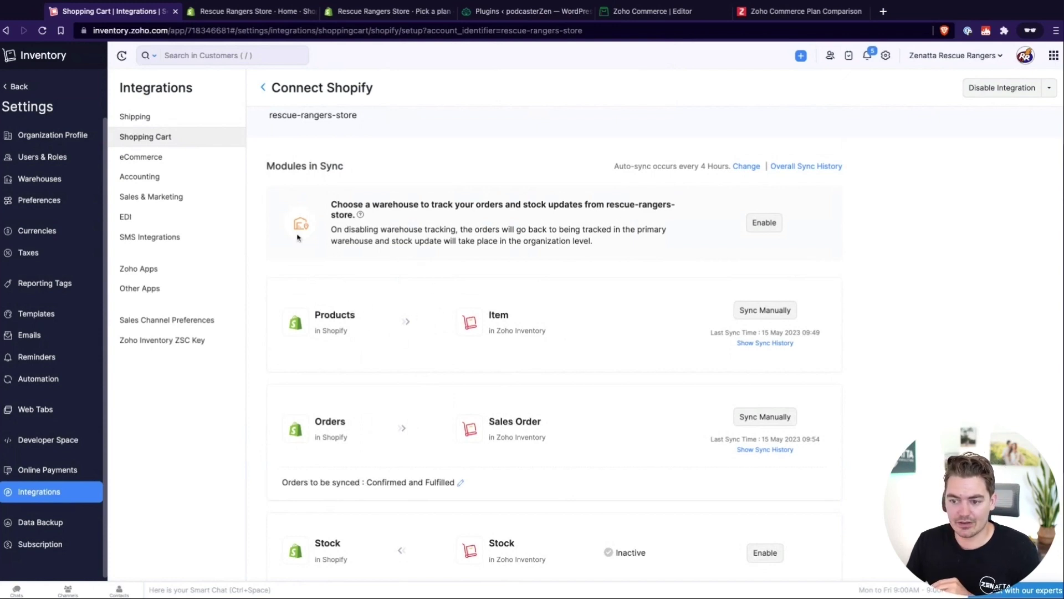
- Go from the Shopify integration settings to Sales > Sales Orders to list all five orders
drag(548, 441, 488, 417)
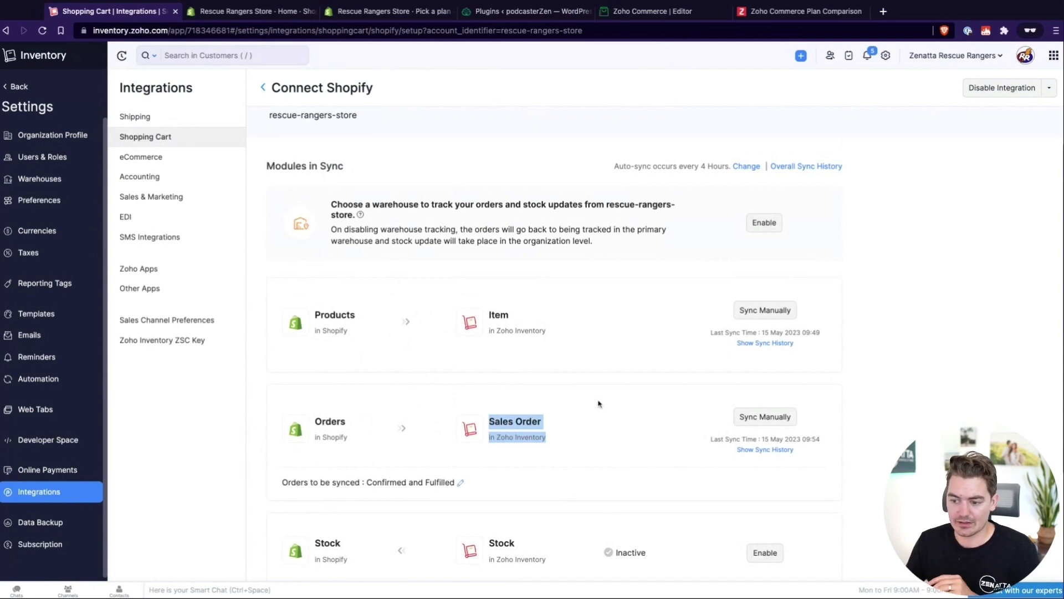
click(70, 50)
click(33, 203)
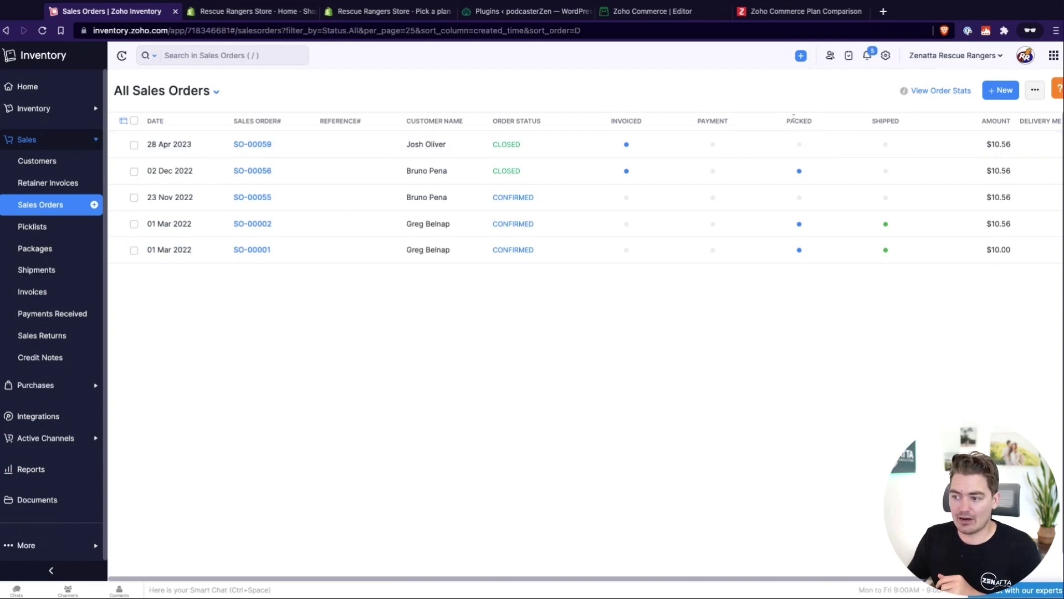
- Check the Packed and Shipped columns, then open sales order SO-00059
drag(915, 125, 786, 123)
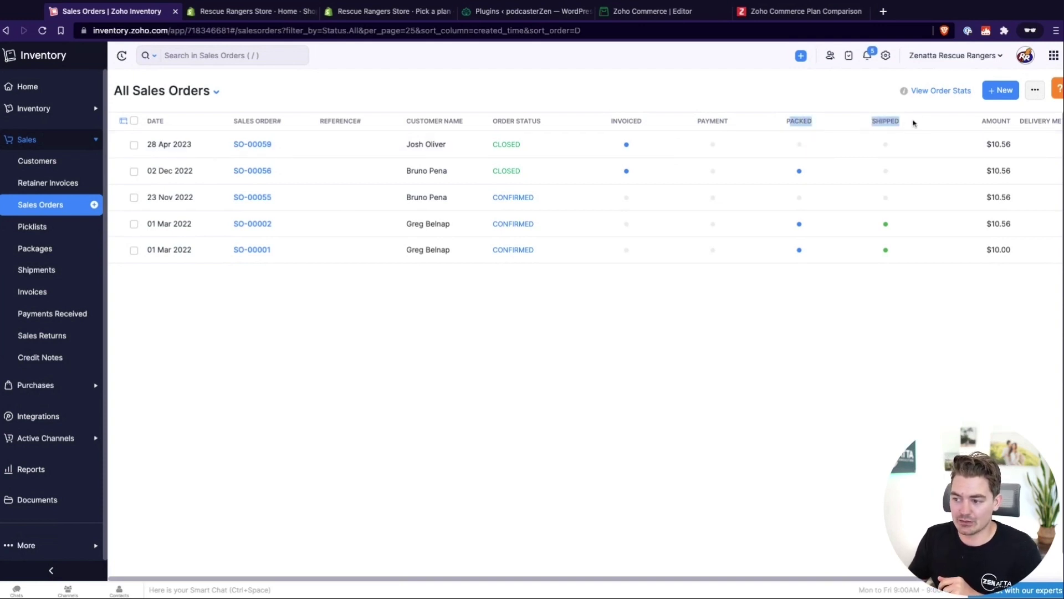
click(785, 94)
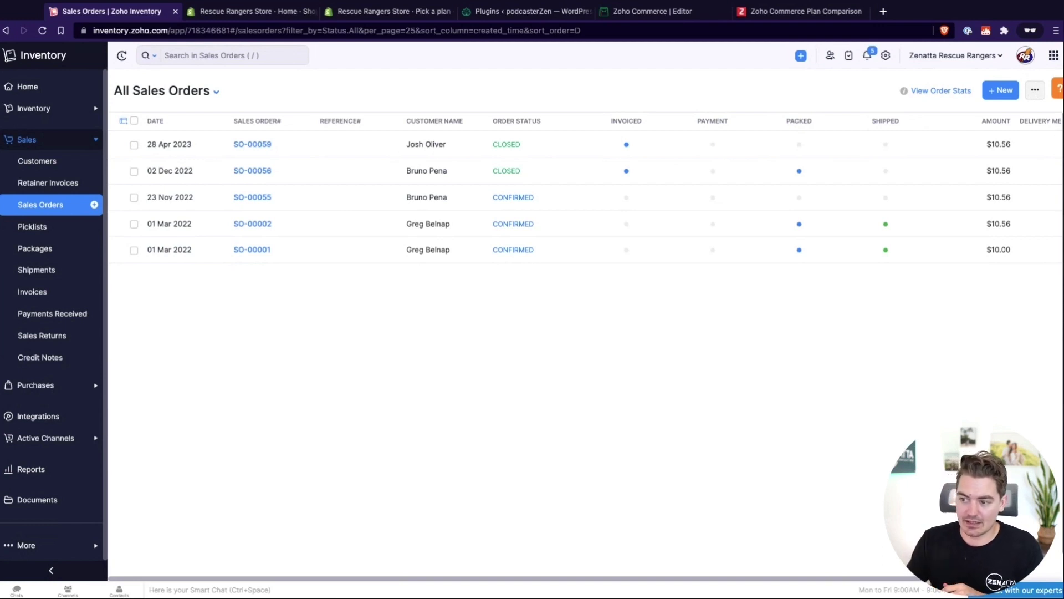
click(547, 151)
- View SO-00059's Create options, then close its details to return to All Sales Orders
click(503, 120)
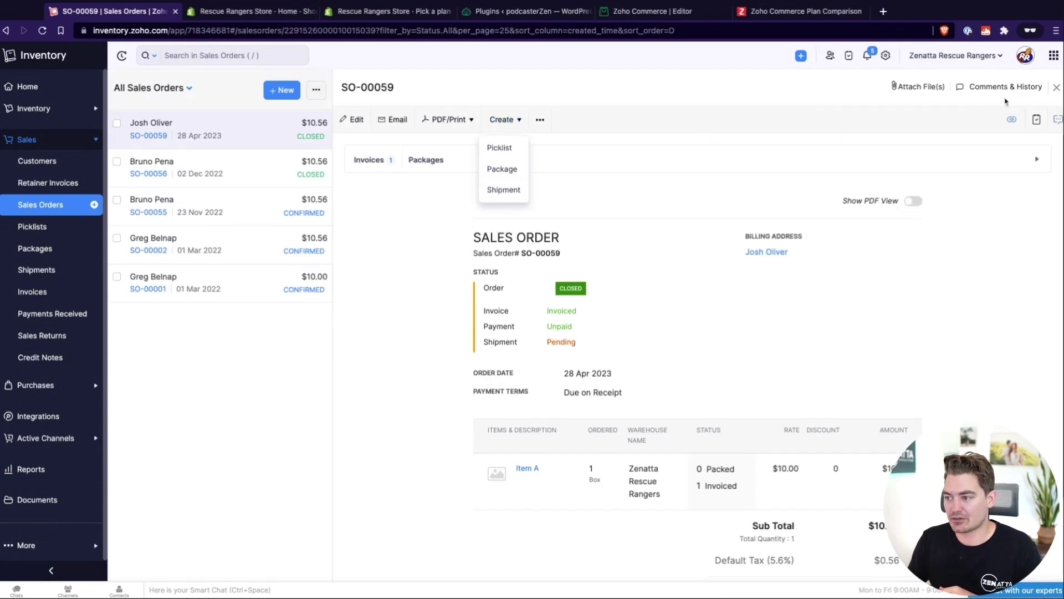
click(1056, 87)
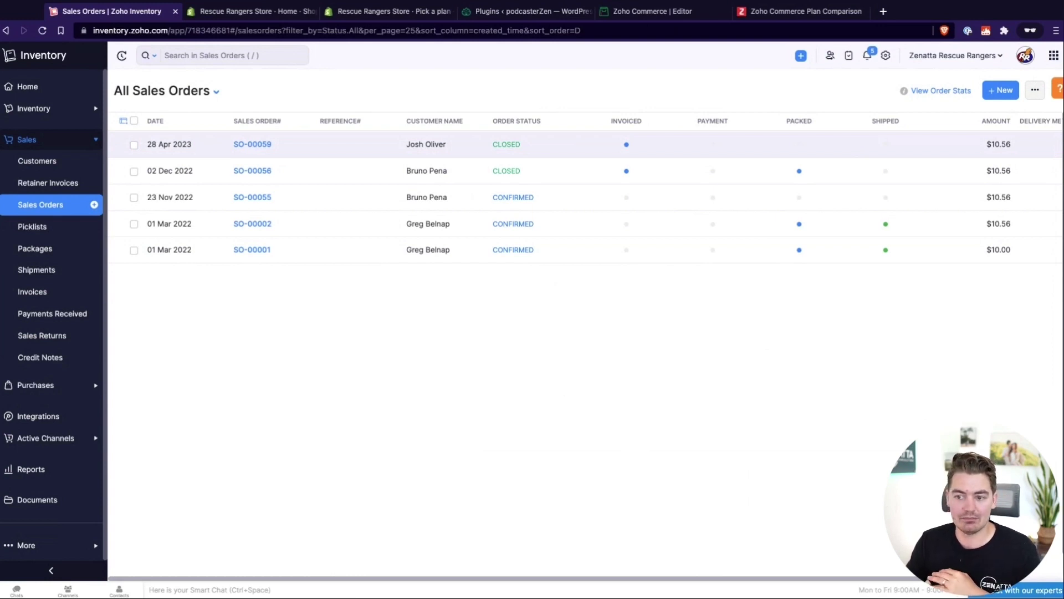
- Switch to the Rescue Rangers Shopify admin tab with Ctrl+Tab
key(ctrl+Tab)
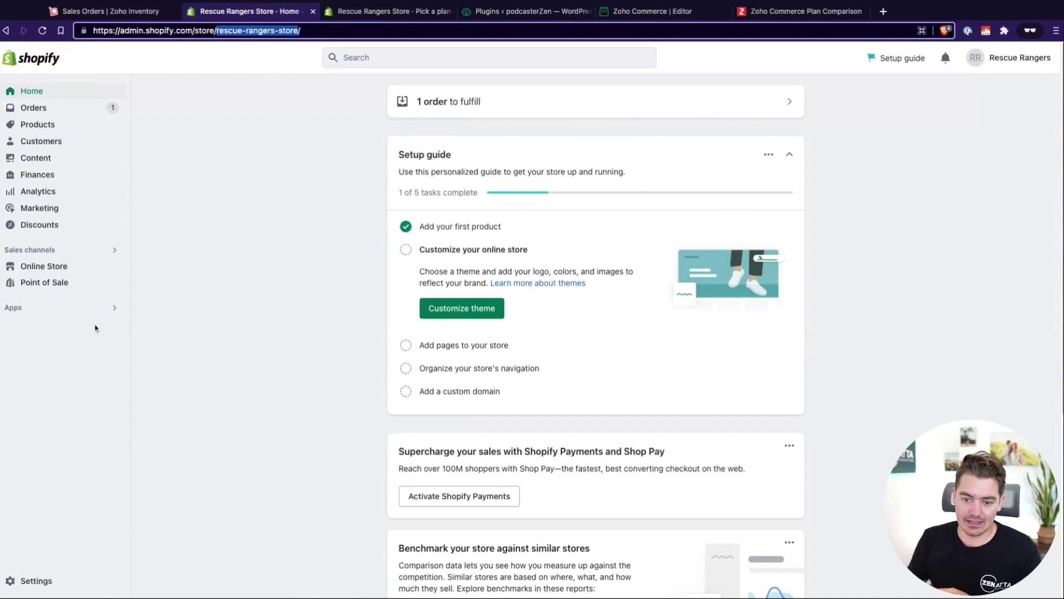
- View the online store in a new tab, enter with the pre-filled password, and scroll the home page
click(113, 268)
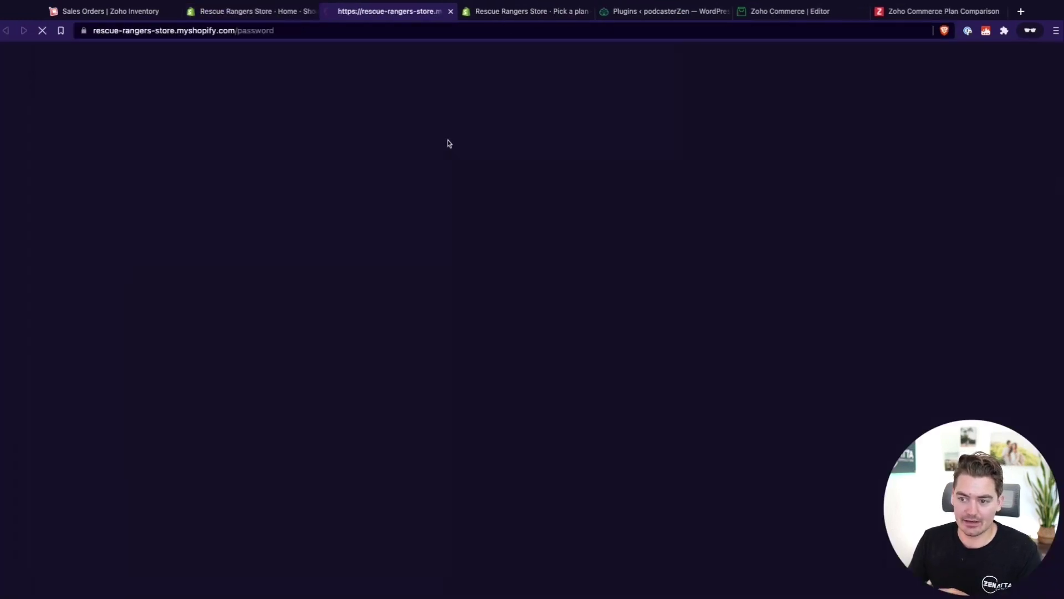
click(432, 354)
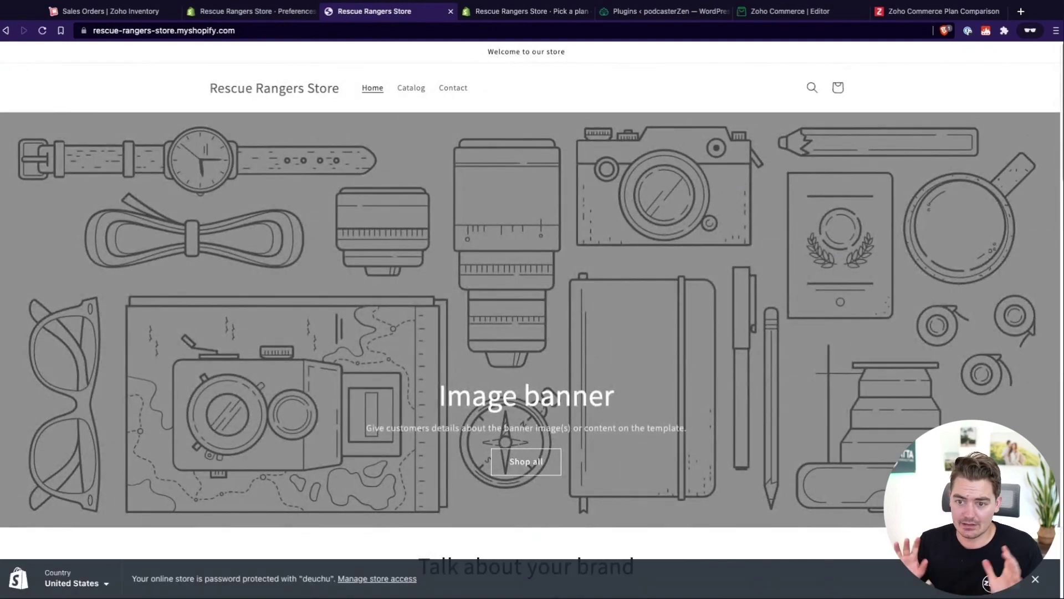
click(95, 34)
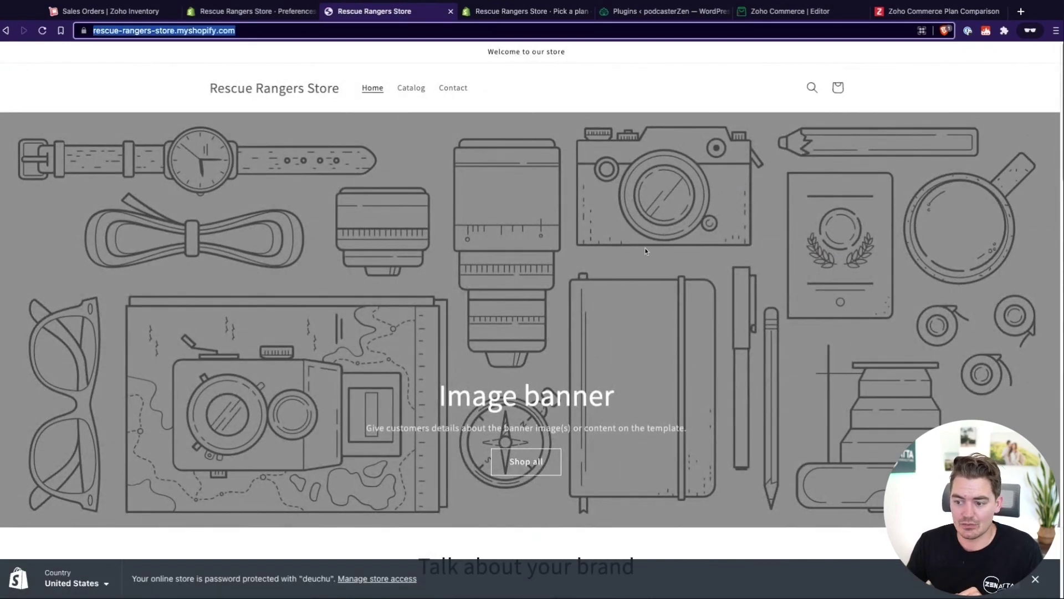
scroll(646, 251, down, 3)
scroll(646, 253, up, 3)
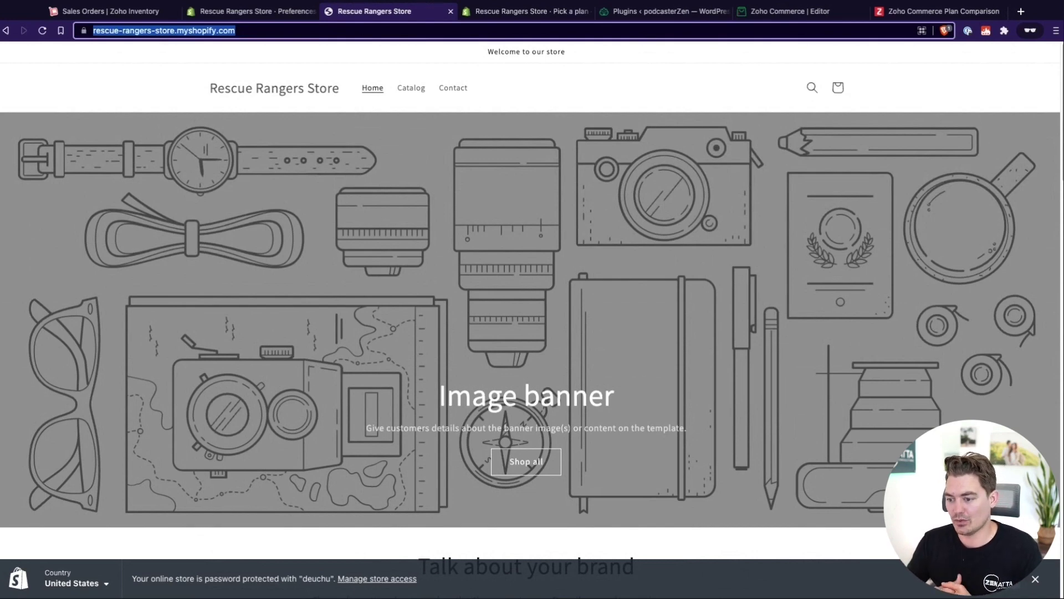
- Open the admin Orders list, glance at the storefront, then return to the orders
click(264, 11)
click(51, 108)
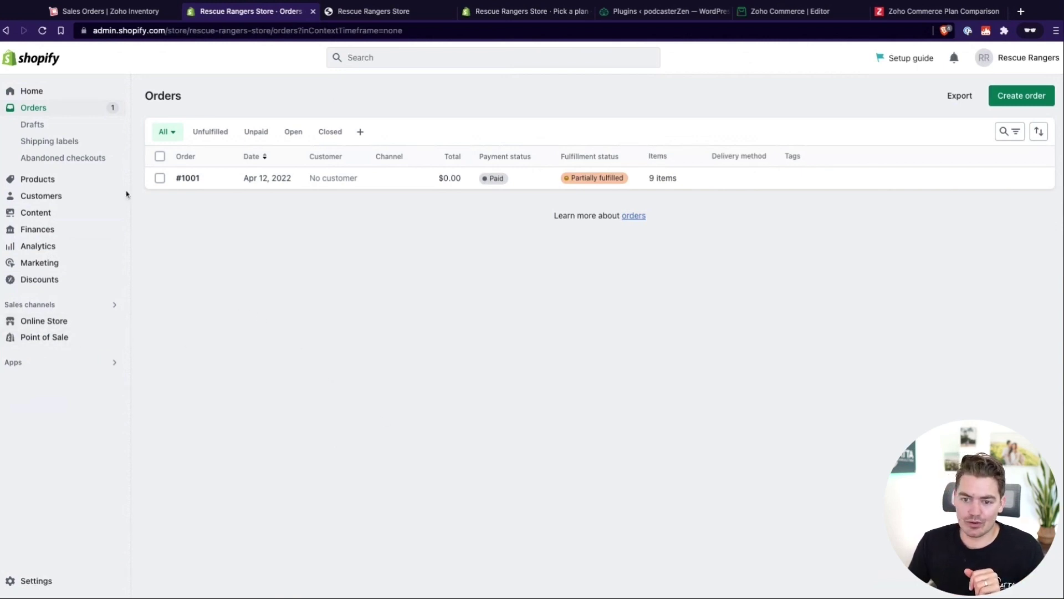
click(374, 11)
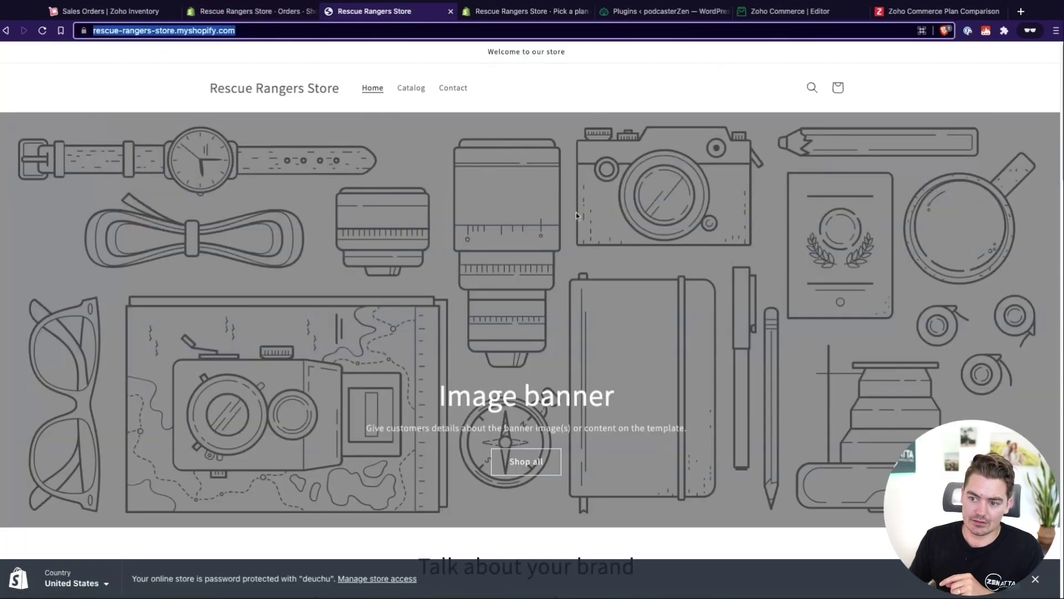
scroll(635, 274, down, 2)
click(250, 11)
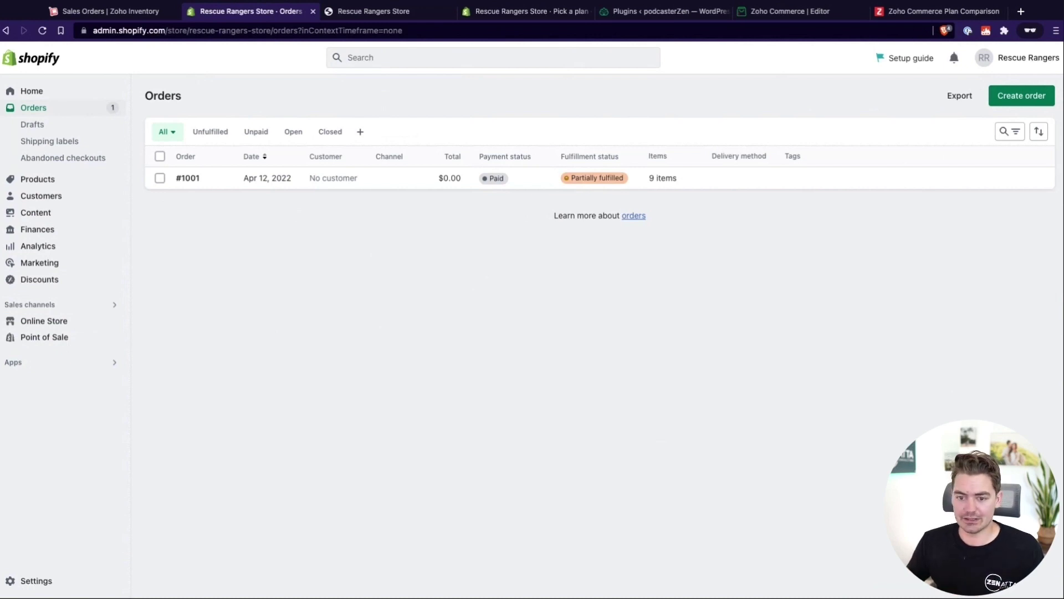
- Browse Products, Collections and Transfers, ending on the empty Gift cards page
click(27, 179)
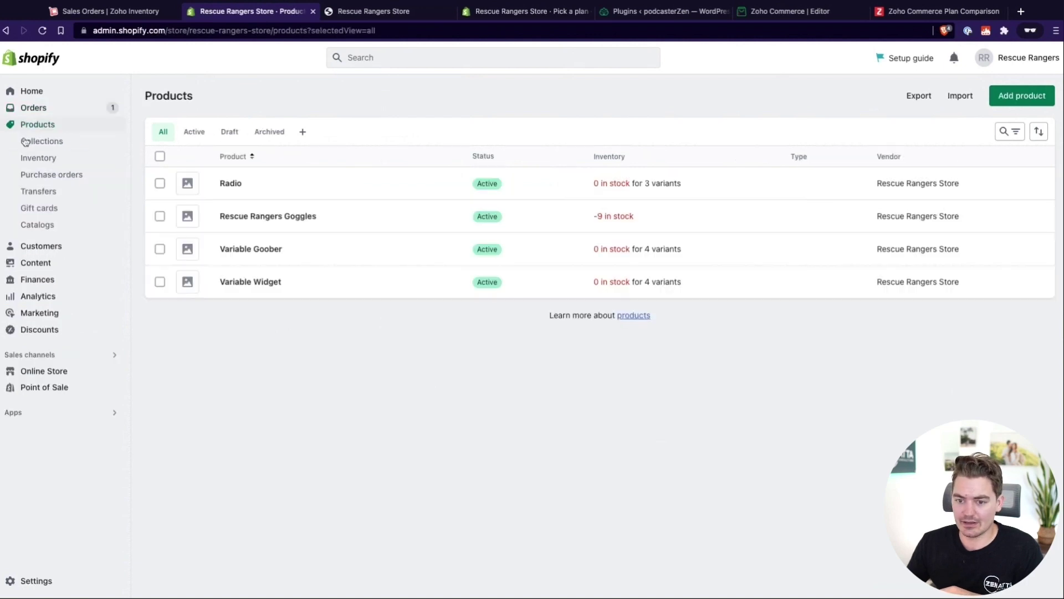
click(62, 143)
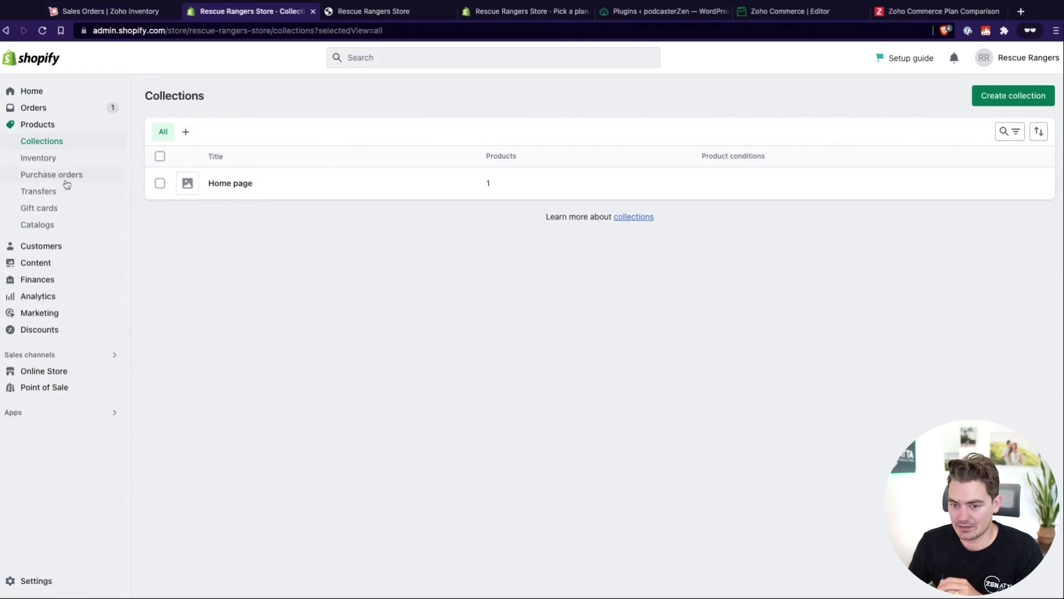
click(56, 194)
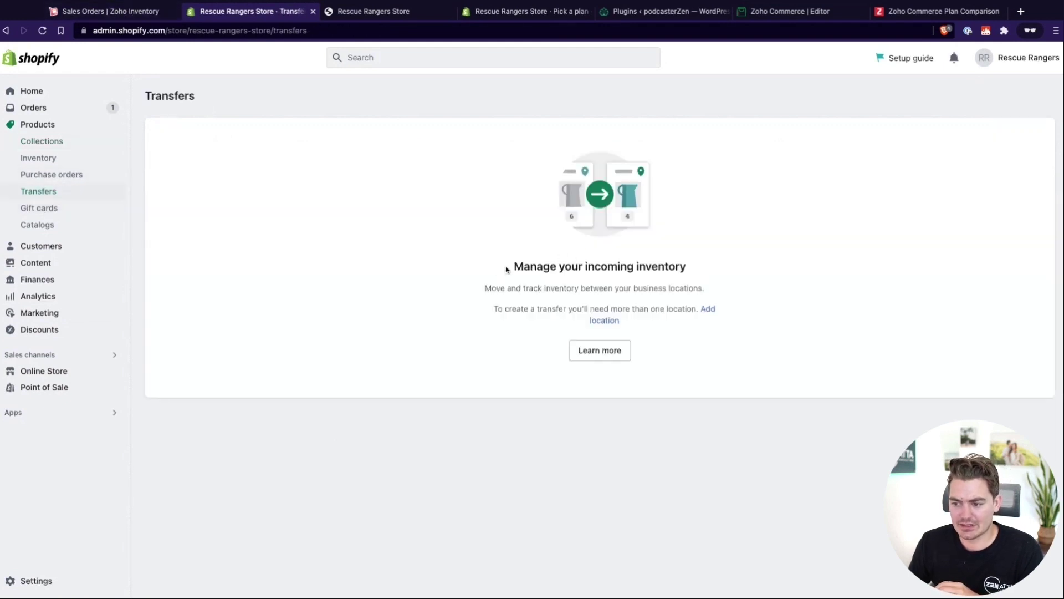
click(54, 210)
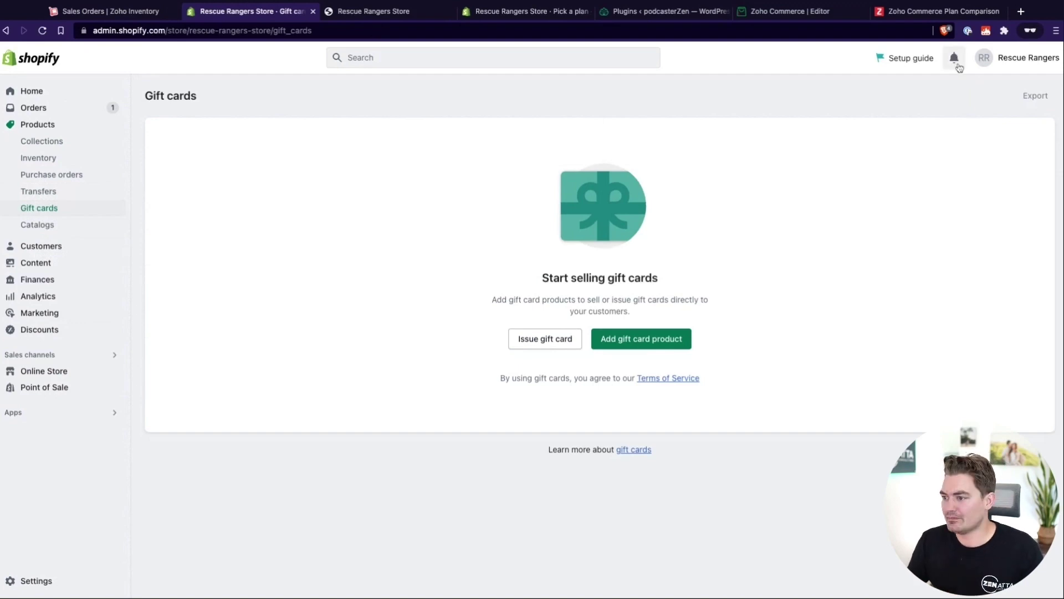
click(37, 581)
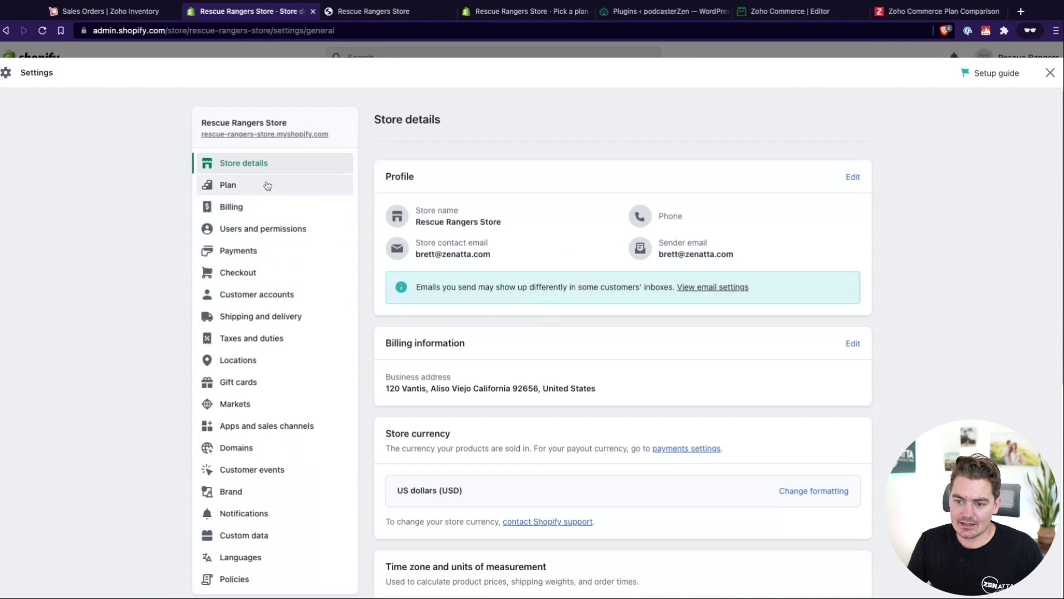
scroll(641, 331, down, 1)
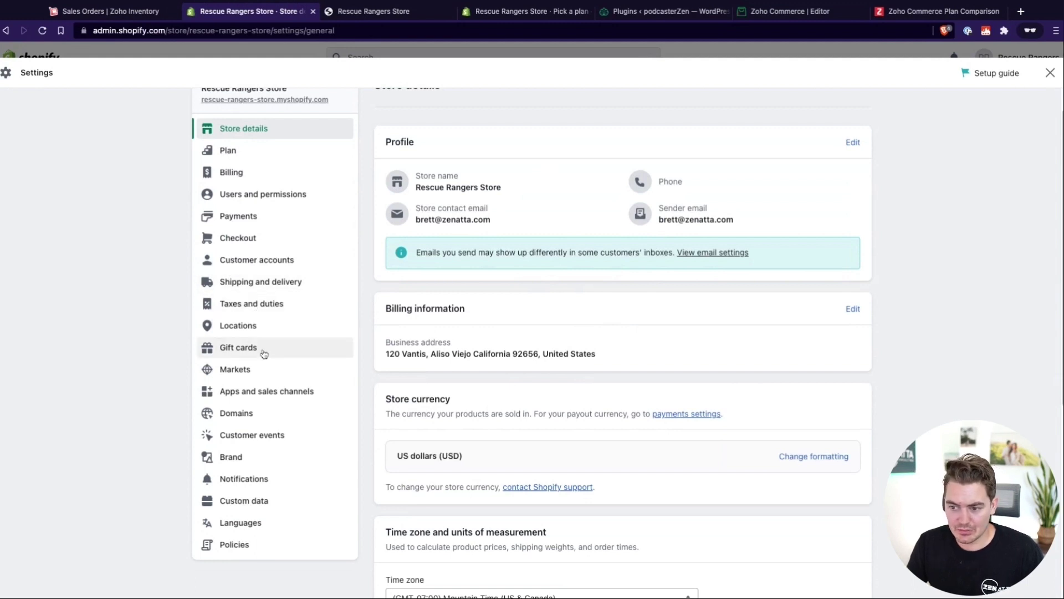
click(255, 212)
scroll(630, 392, down, 2)
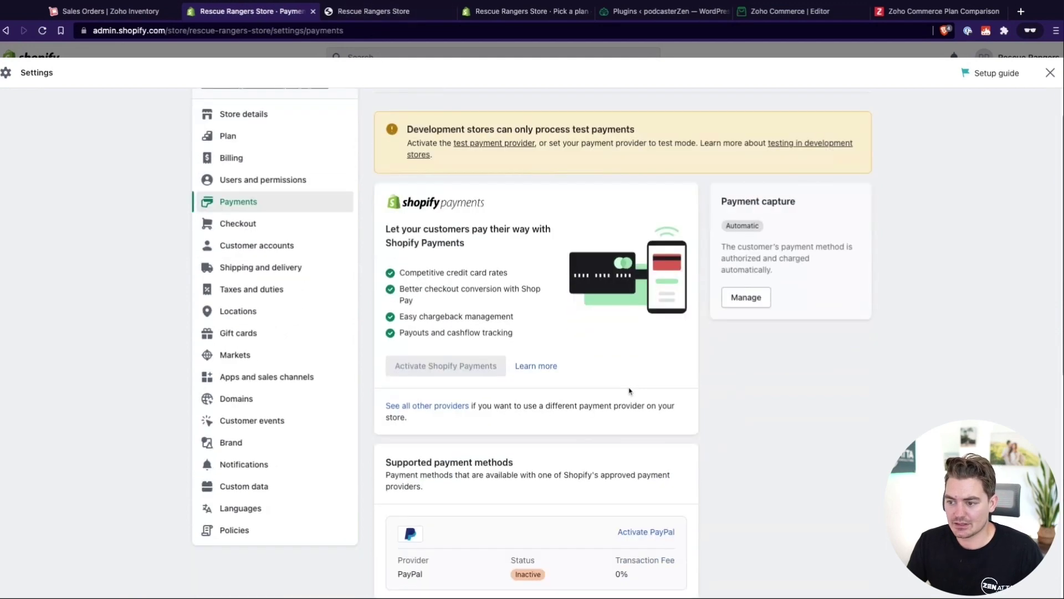
scroll(630, 392, down, 2)
scroll(657, 372, up, 1)
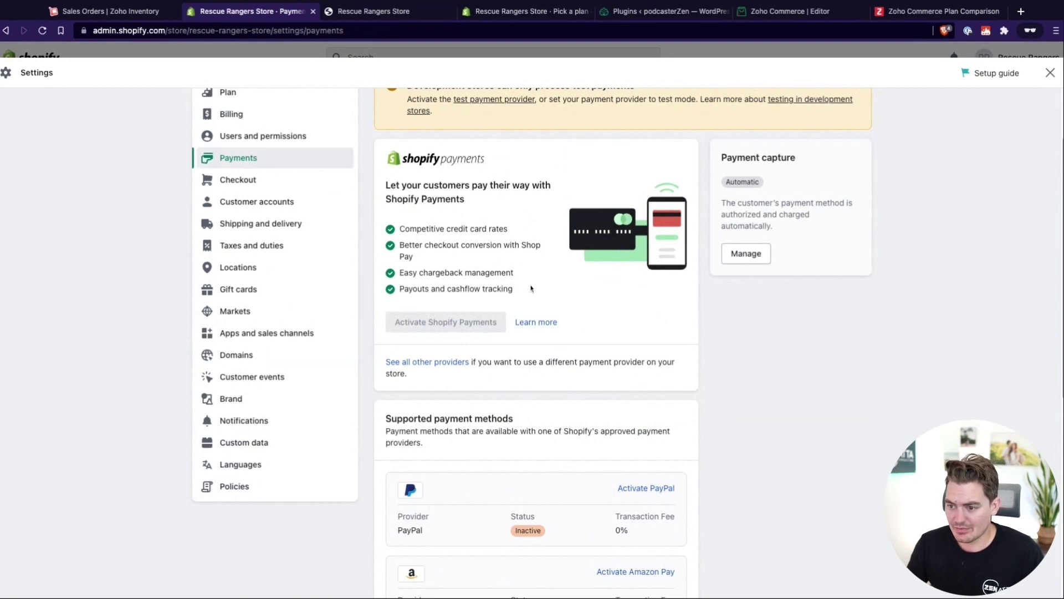
scroll(537, 340, down, 5)
click(438, 456)
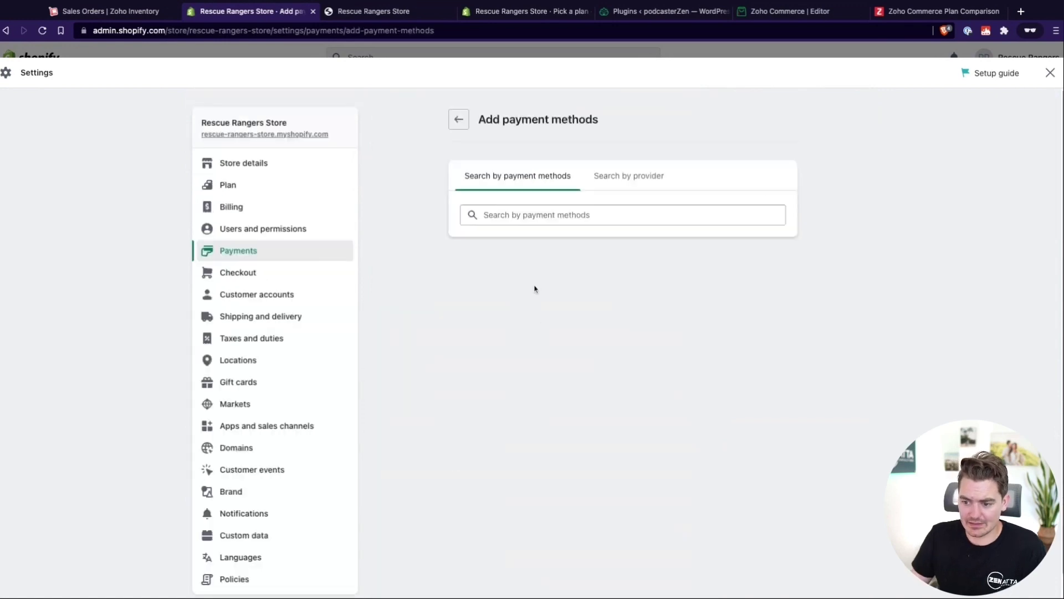
click(464, 128)
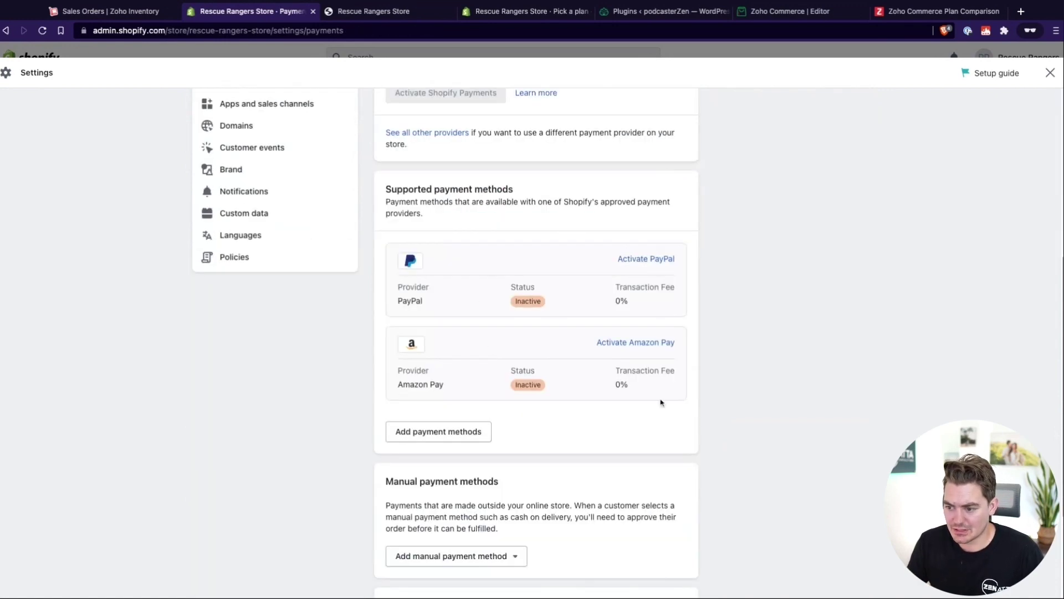
scroll(612, 327, up, 2)
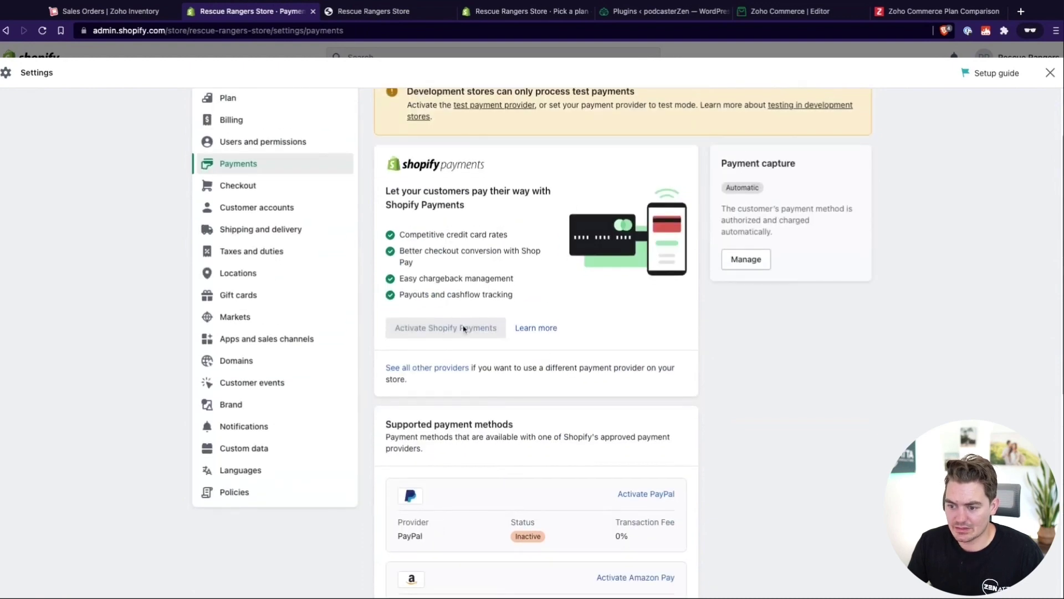
scroll(550, 288, down, 3)
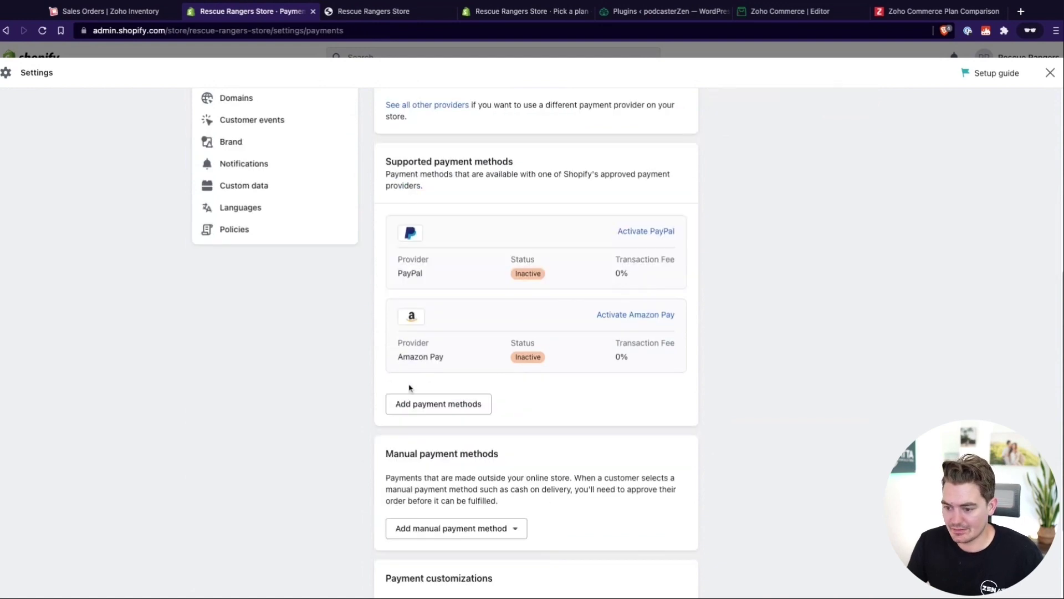
scroll(584, 454, up, 3)
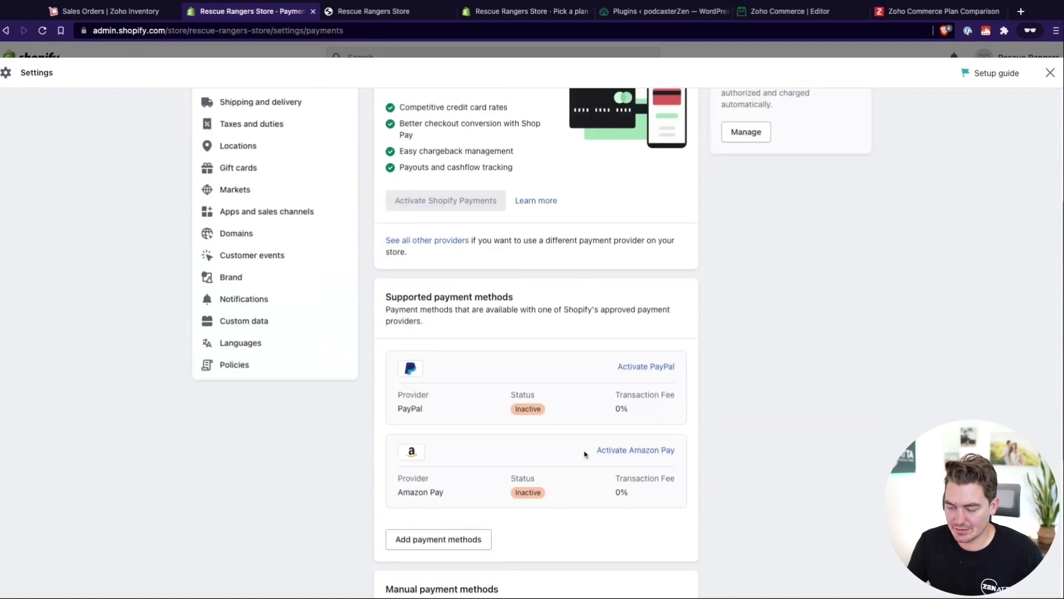
scroll(585, 454, up, 3)
drag(489, 253, 510, 252)
scroll(587, 435, up, 1)
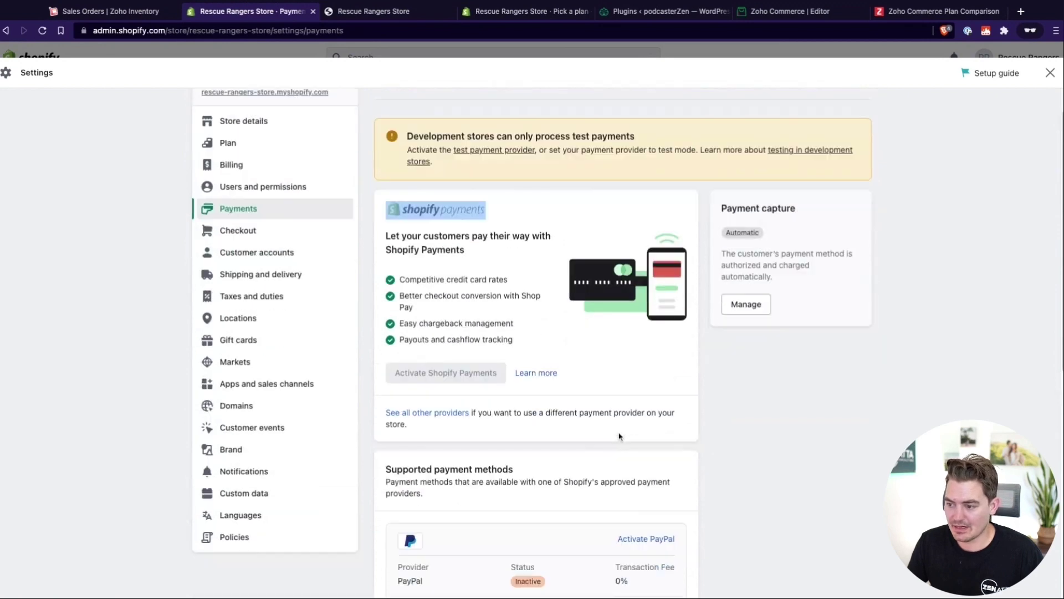
scroll(620, 436, down, 7)
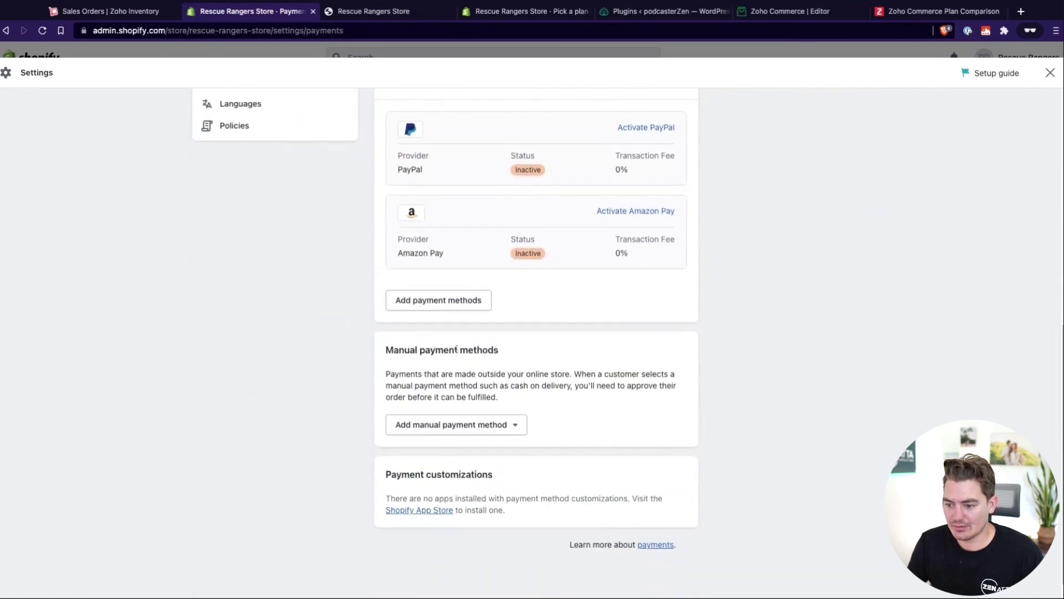
click(456, 427)
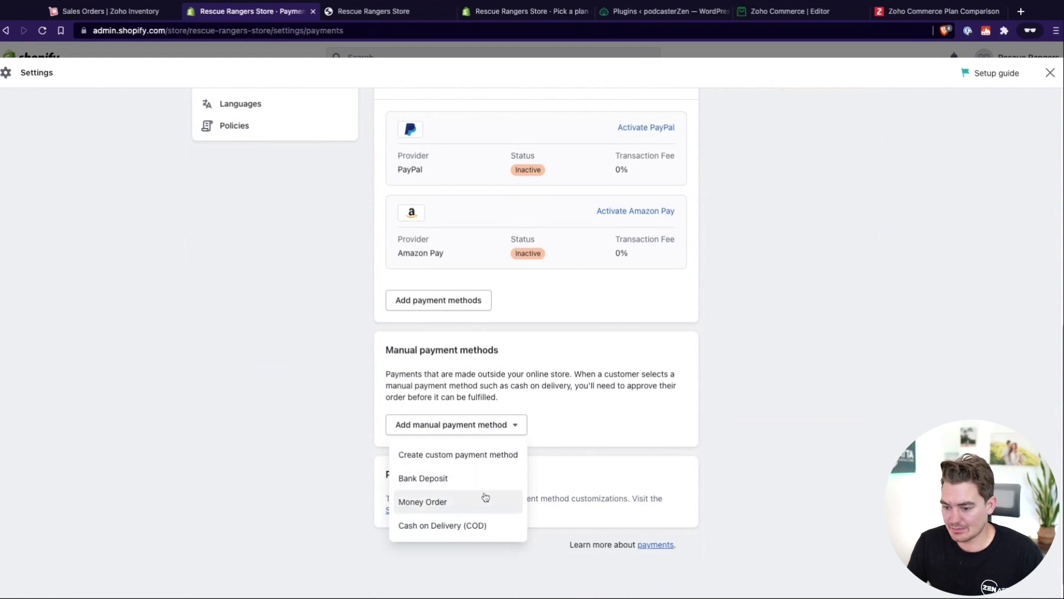
click(775, 379)
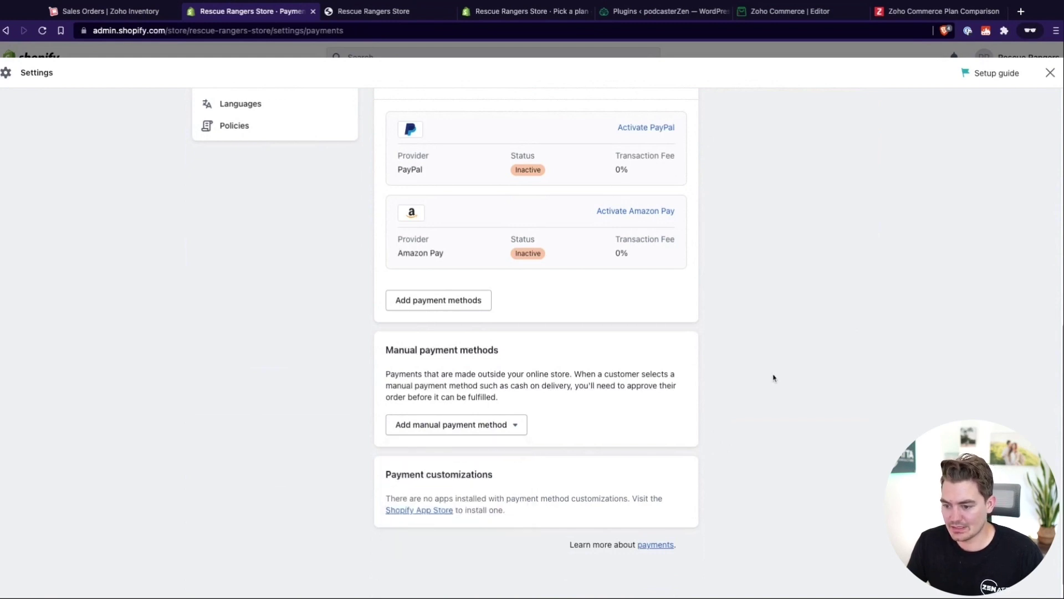
scroll(767, 417, up, 3)
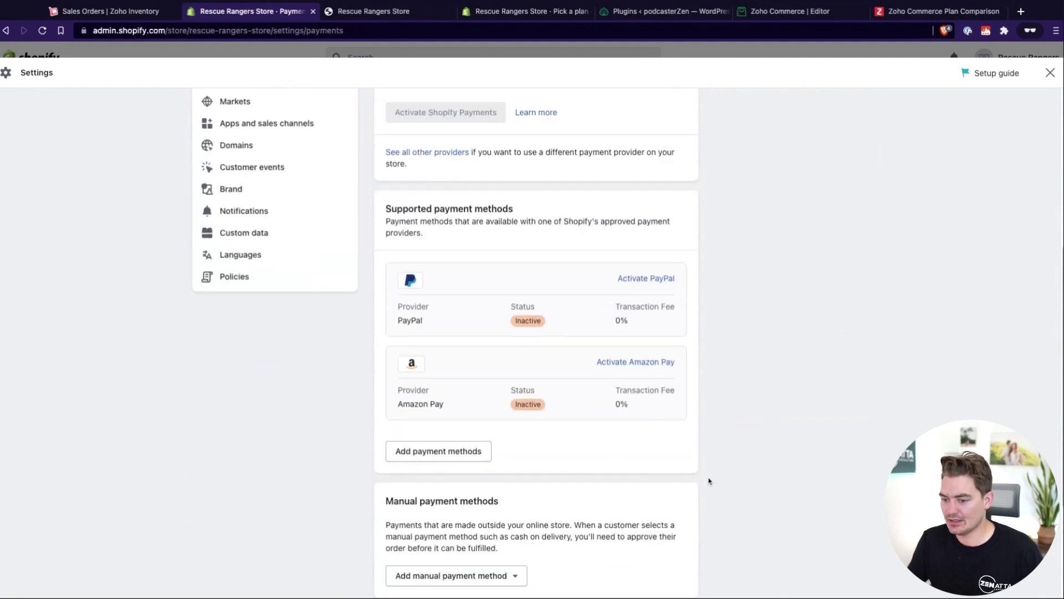
scroll(702, 479, up, 4)
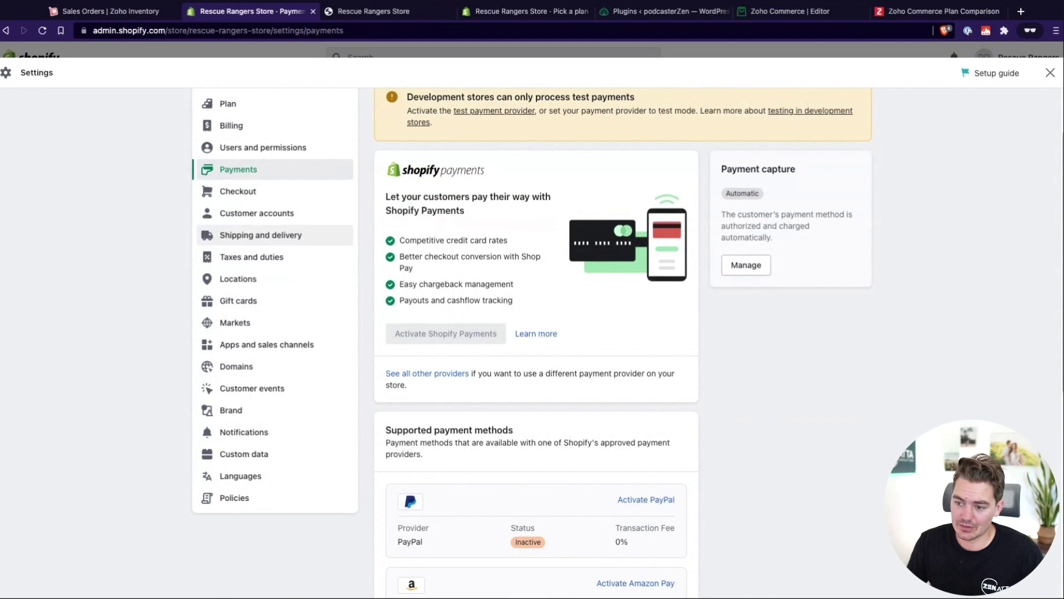
- Review the General shipping rates for Domestic and Rest of the World in Shipping and delivery
click(261, 234)
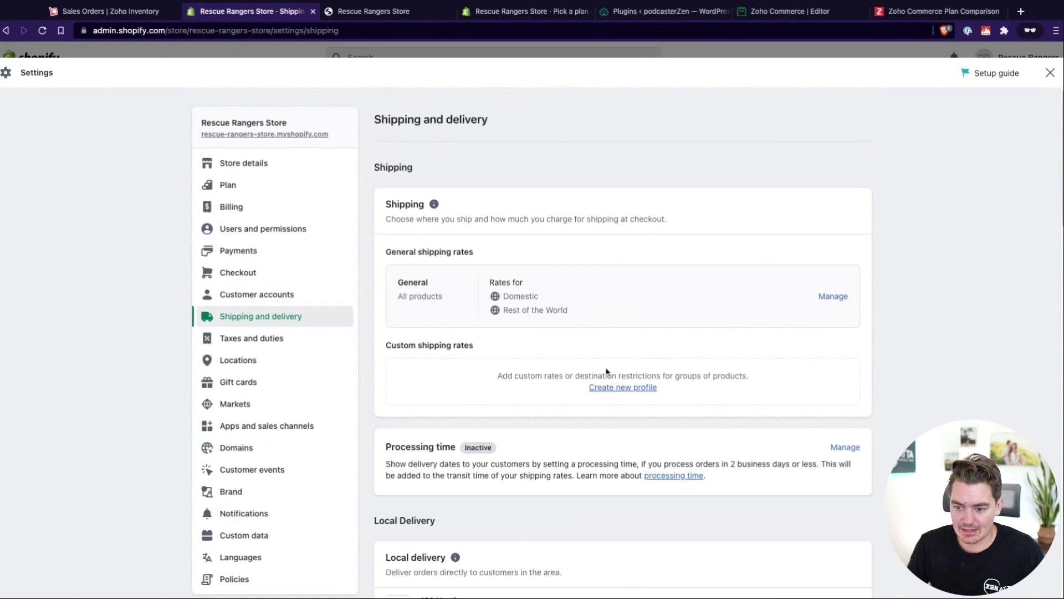
scroll(637, 402, down, 3)
scroll(433, 219, up, 1)
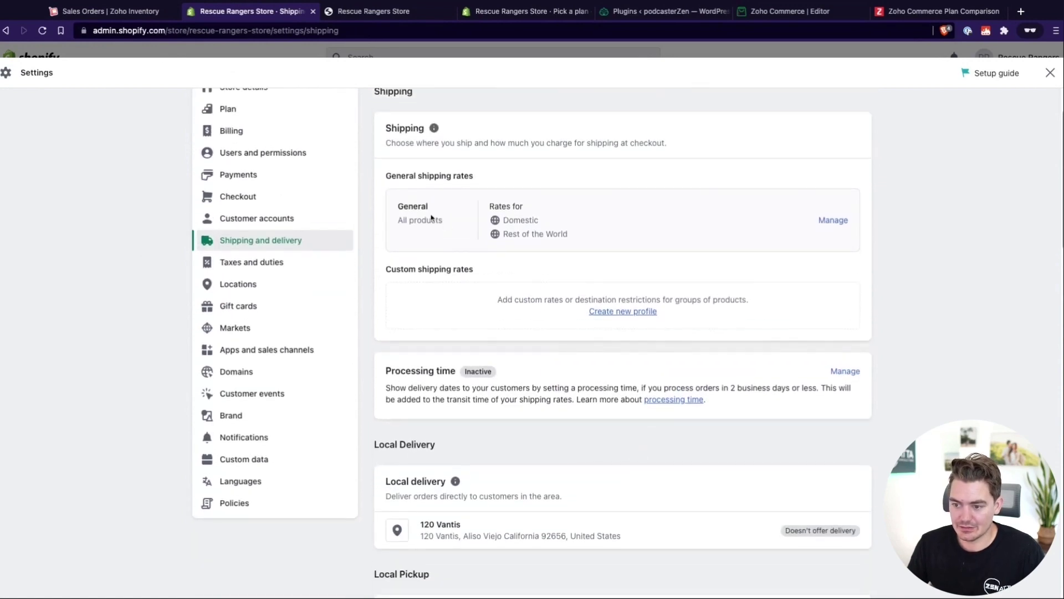
drag(493, 204, 570, 232)
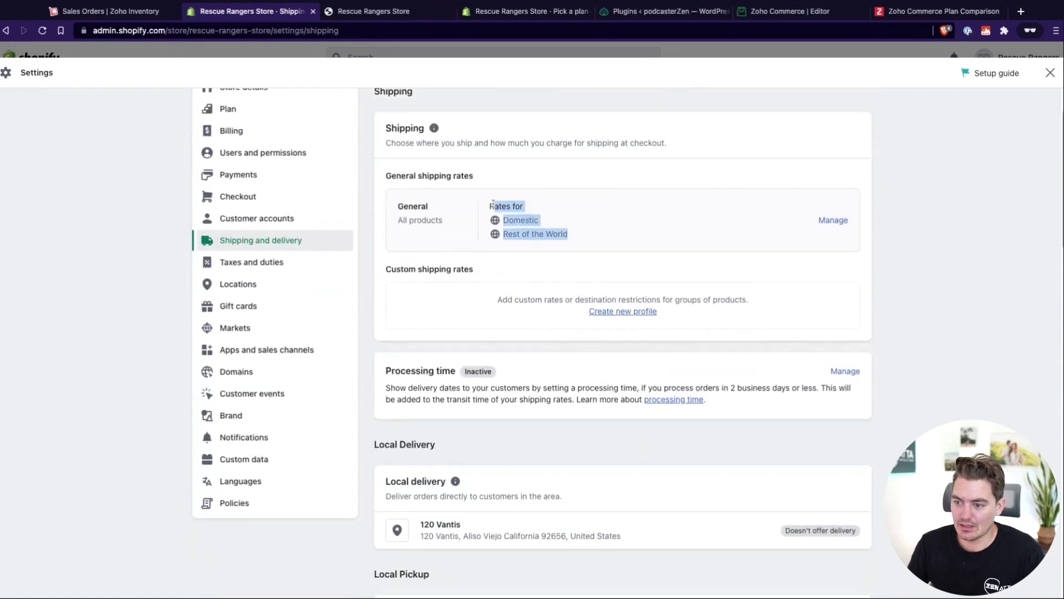
click(970, 284)
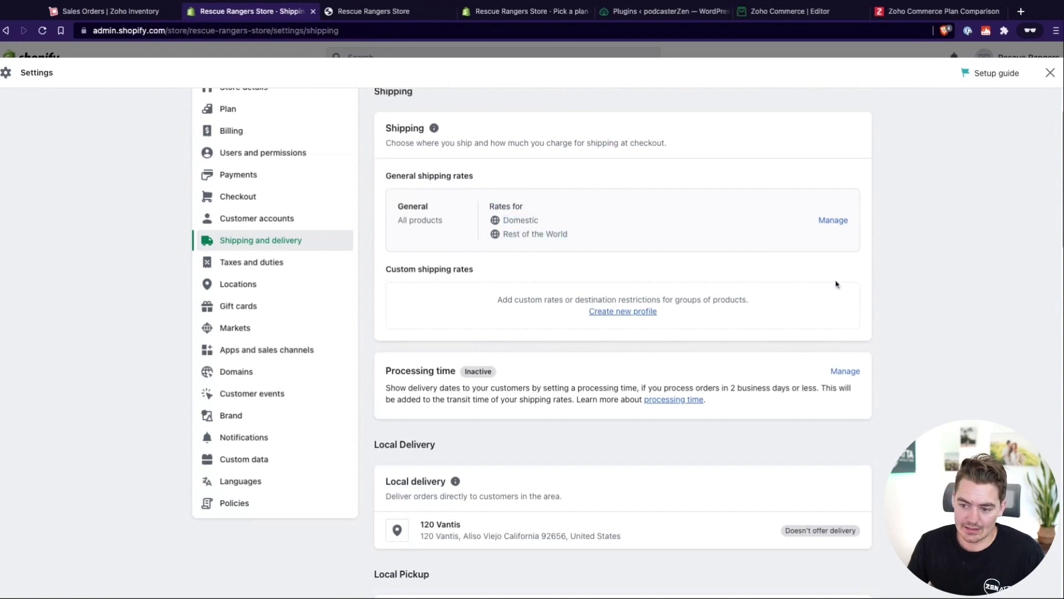
click(833, 220)
scroll(696, 378, down, 5)
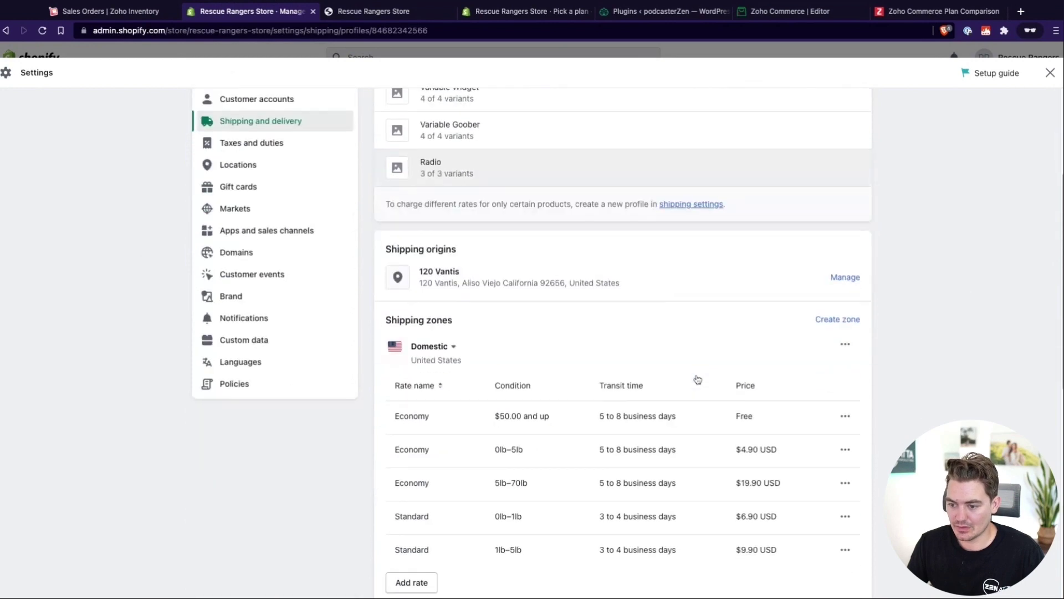
scroll(433, 267, down, 4)
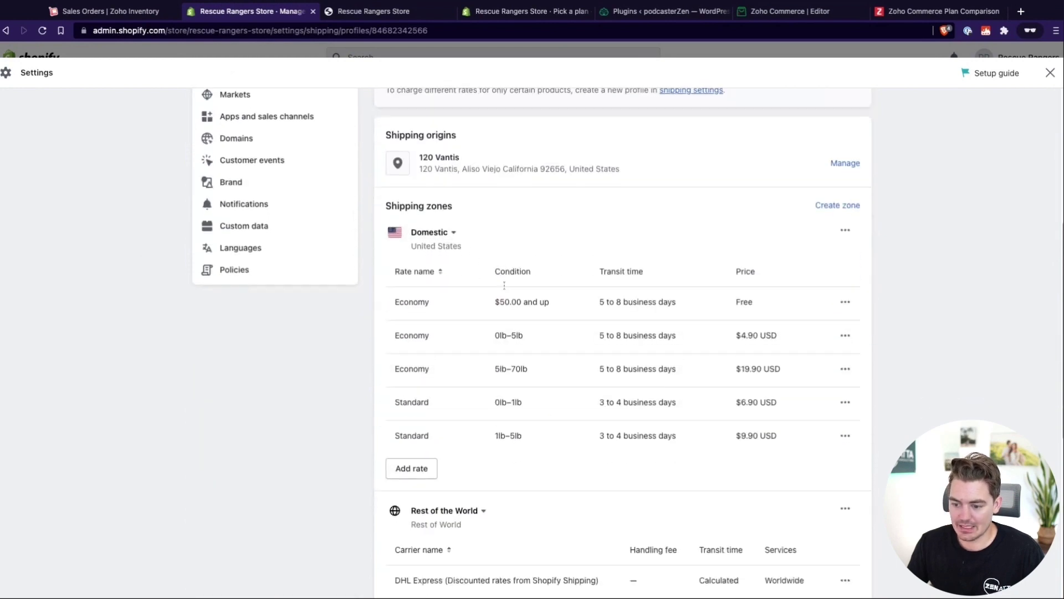
scroll(674, 252, up, 3)
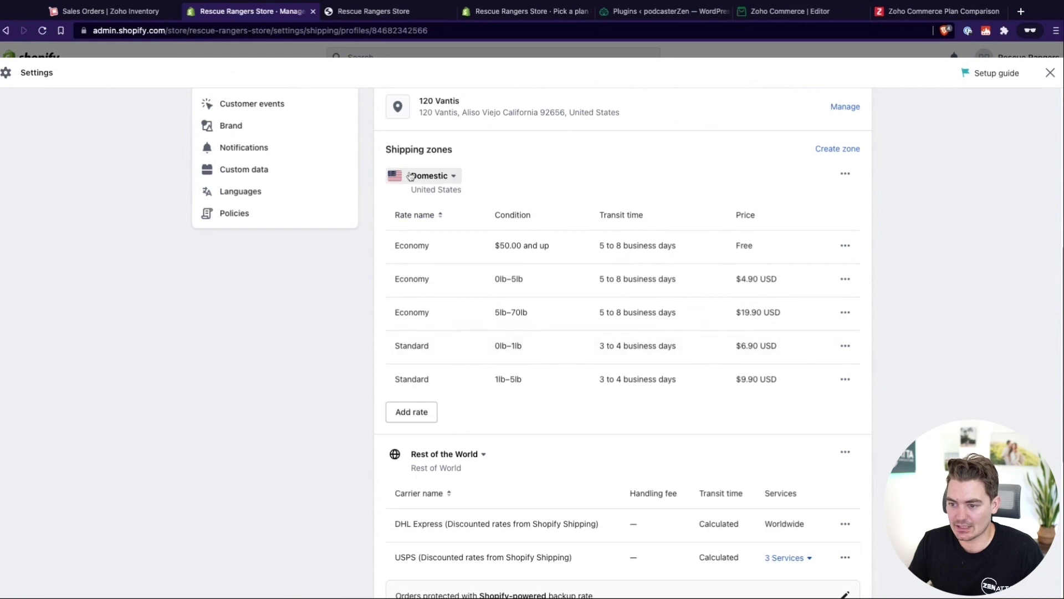
scroll(595, 366, down, 3)
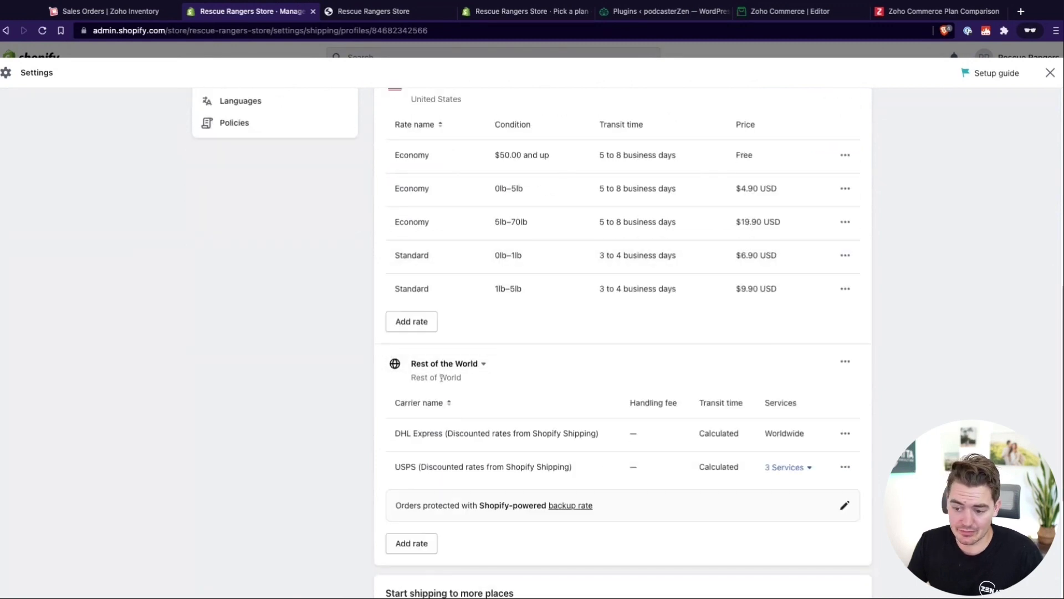
triple_click(397, 433)
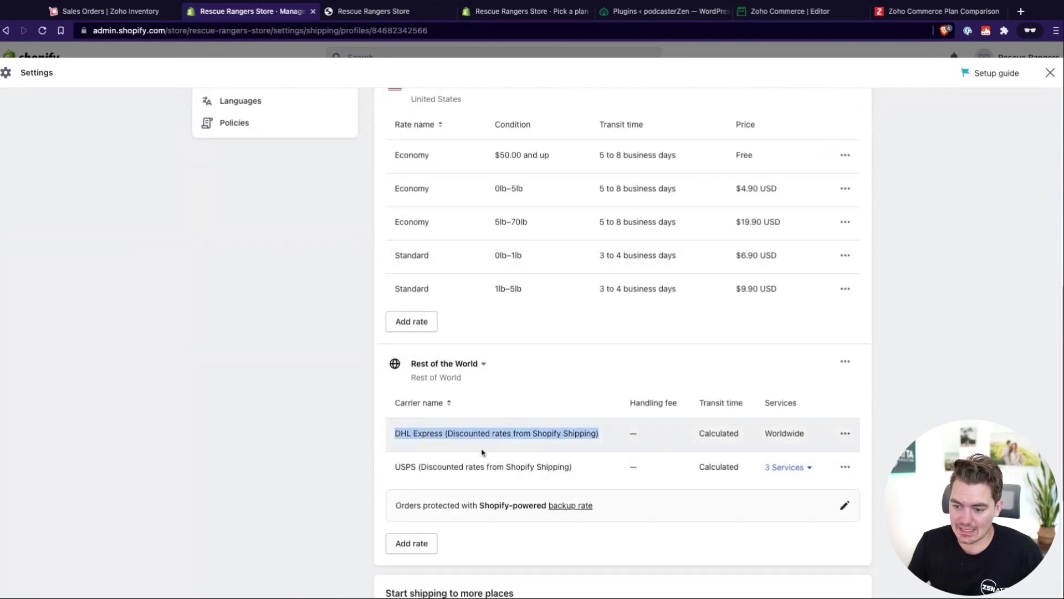
drag(390, 465, 553, 467)
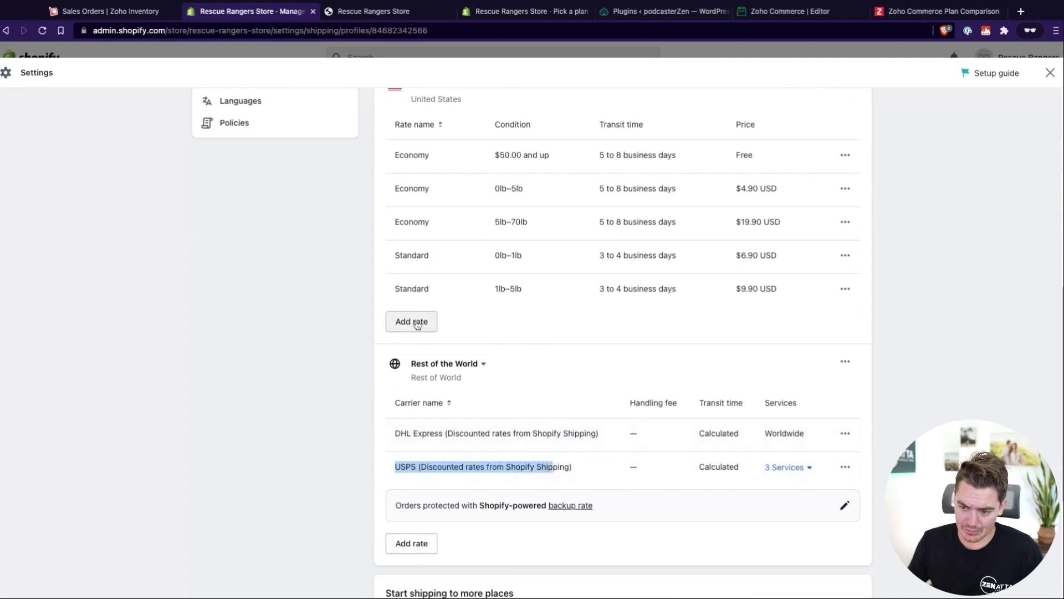
scroll(482, 371, up, 10)
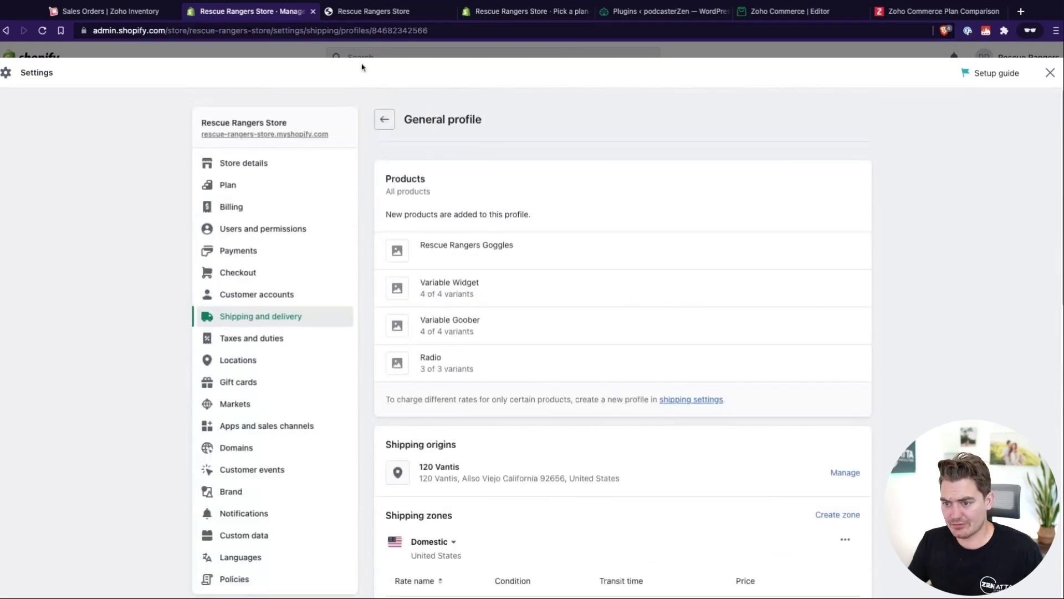
click(385, 119)
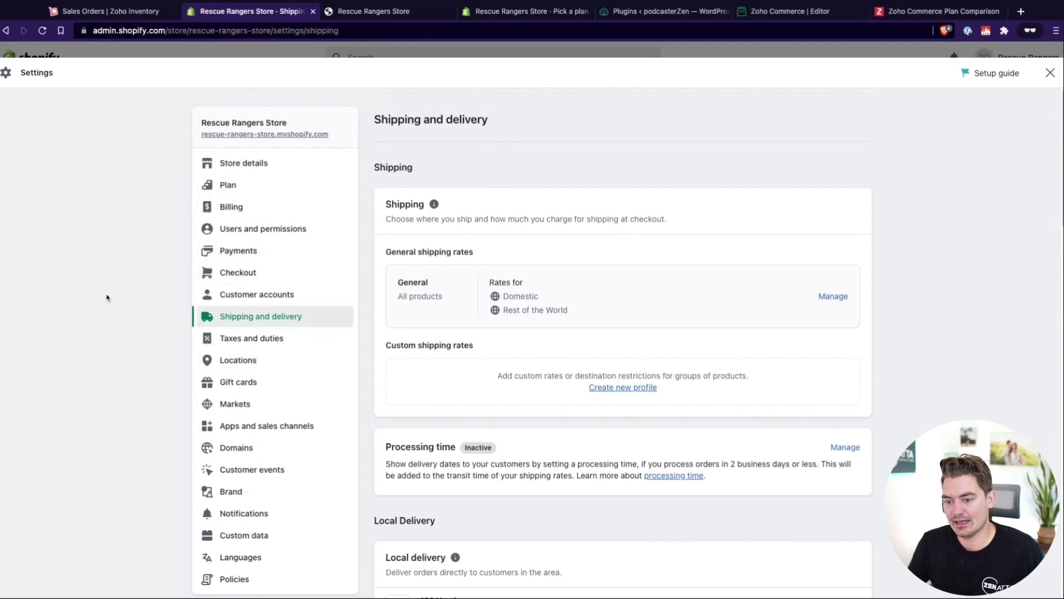
scroll(111, 317, down, 3)
scroll(110, 316, up, 3)
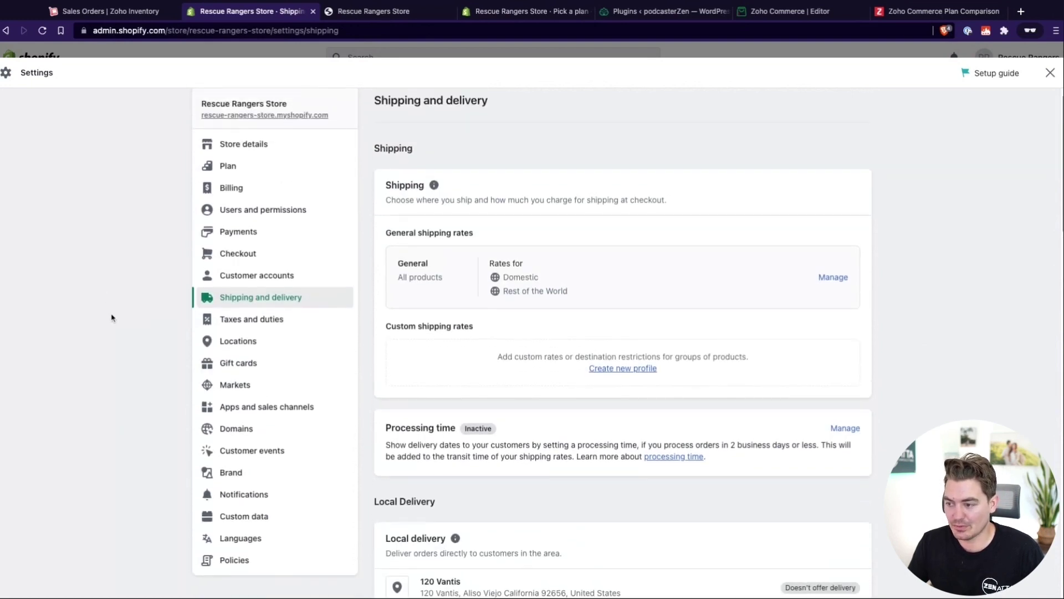
- Exit Settings with Esc and open the Point of Sale channel's quick start guide
key(Escape)
click(39, 390)
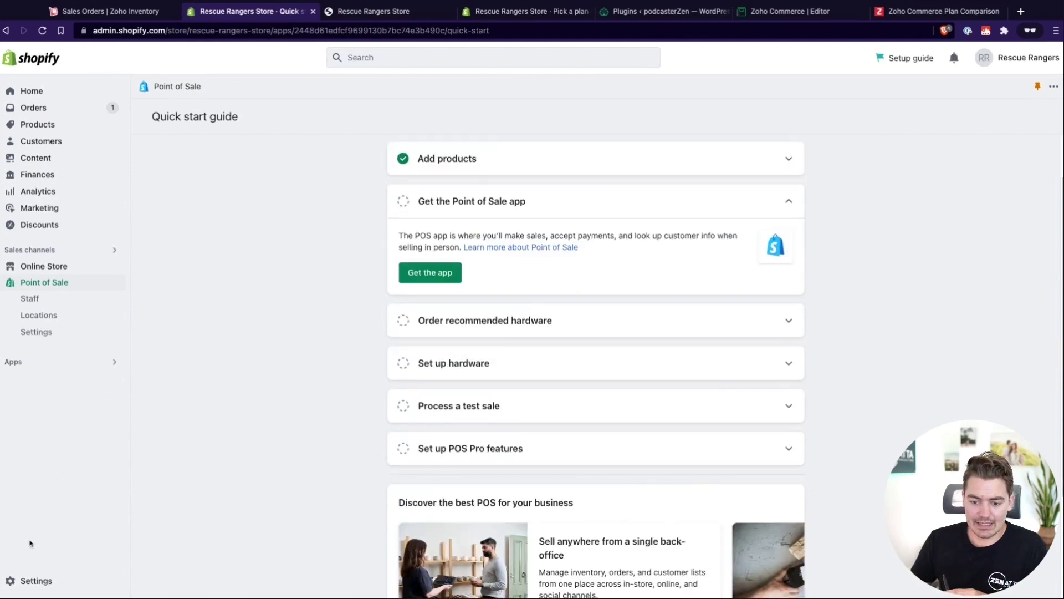
click(32, 581)
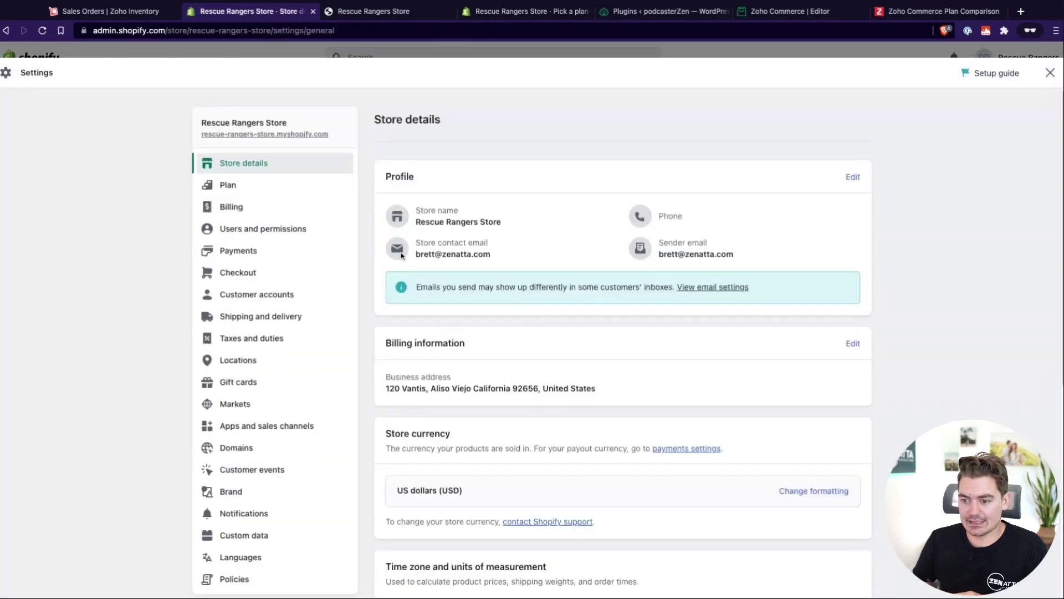
click(230, 186)
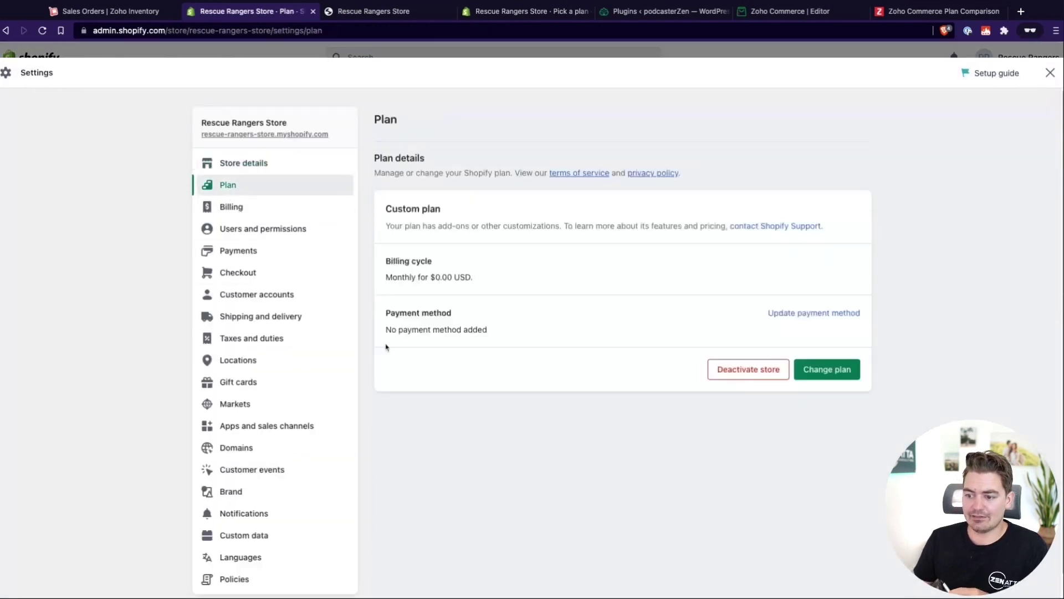
click(841, 369)
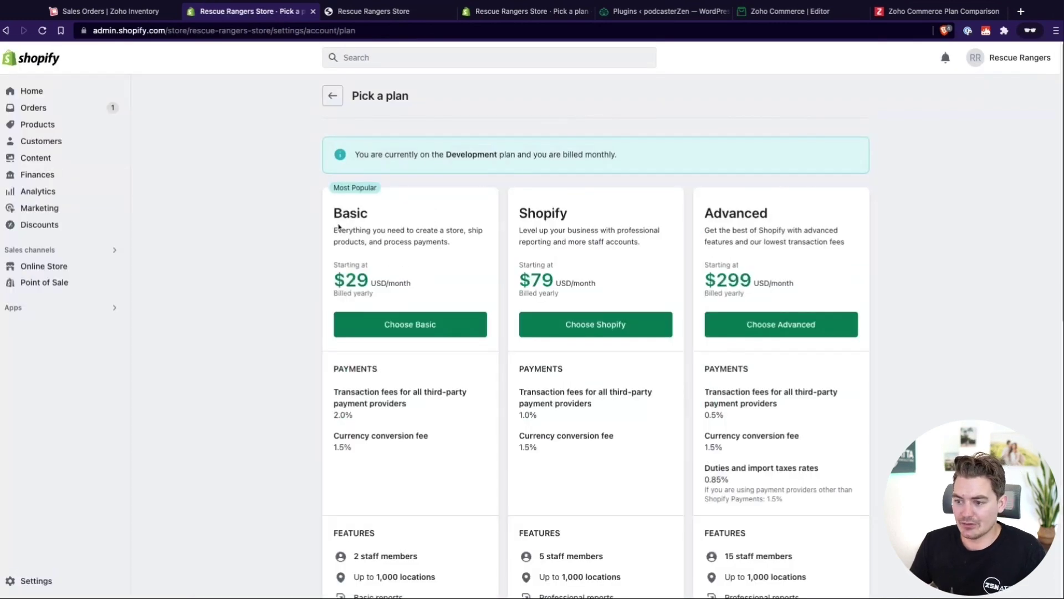
drag(328, 214, 405, 230)
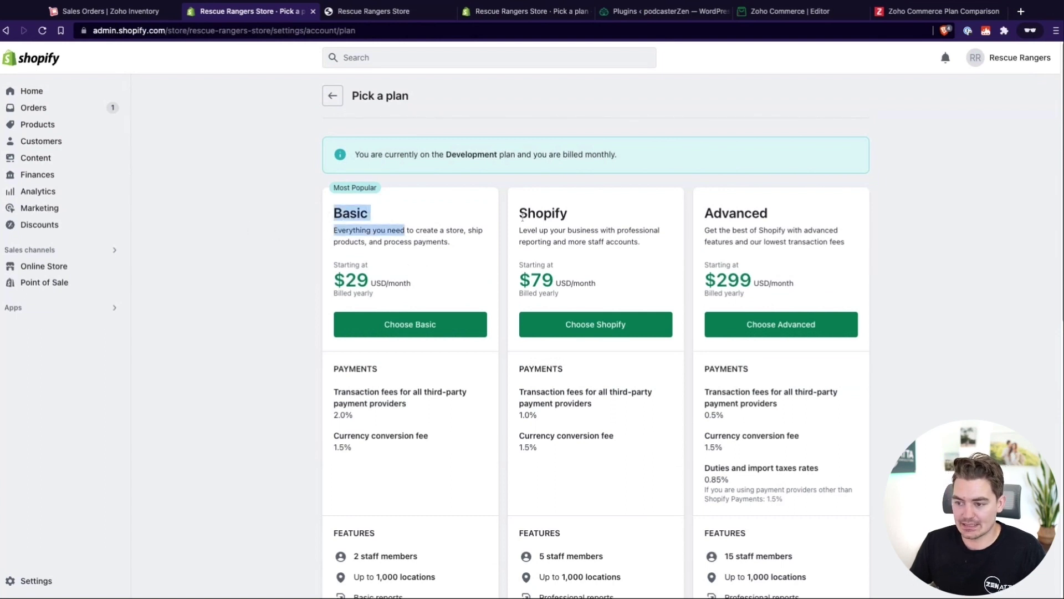
drag(606, 242, 521, 211)
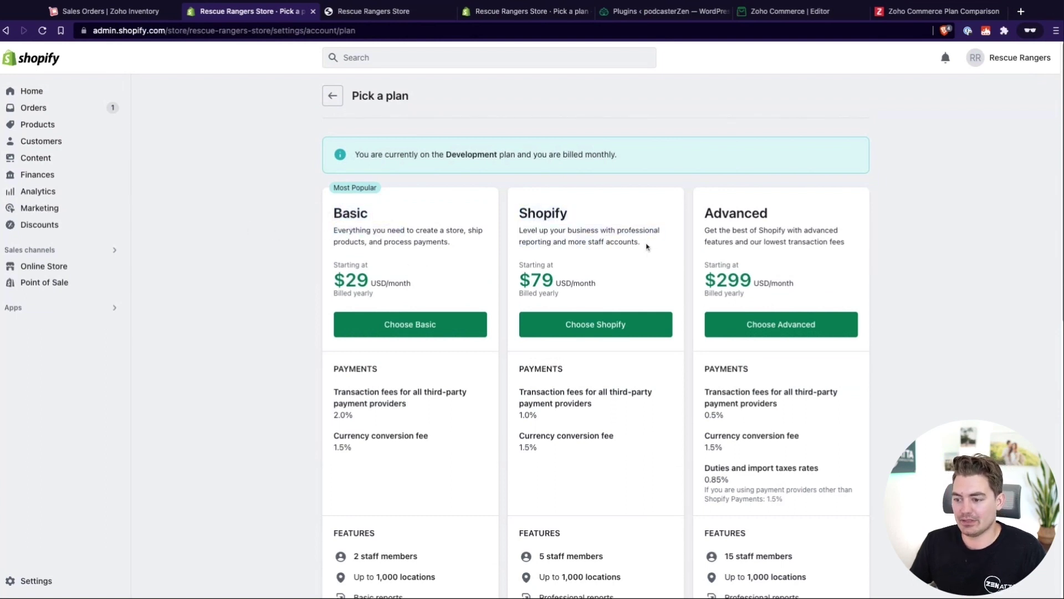
scroll(646, 246, down, 3)
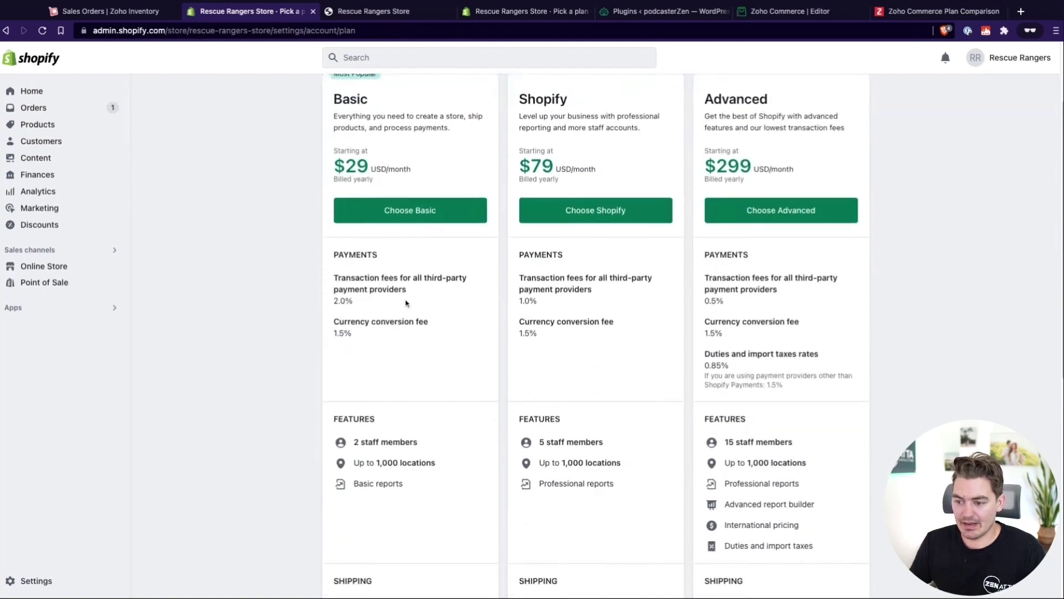
drag(333, 258, 335, 259)
click(626, 341)
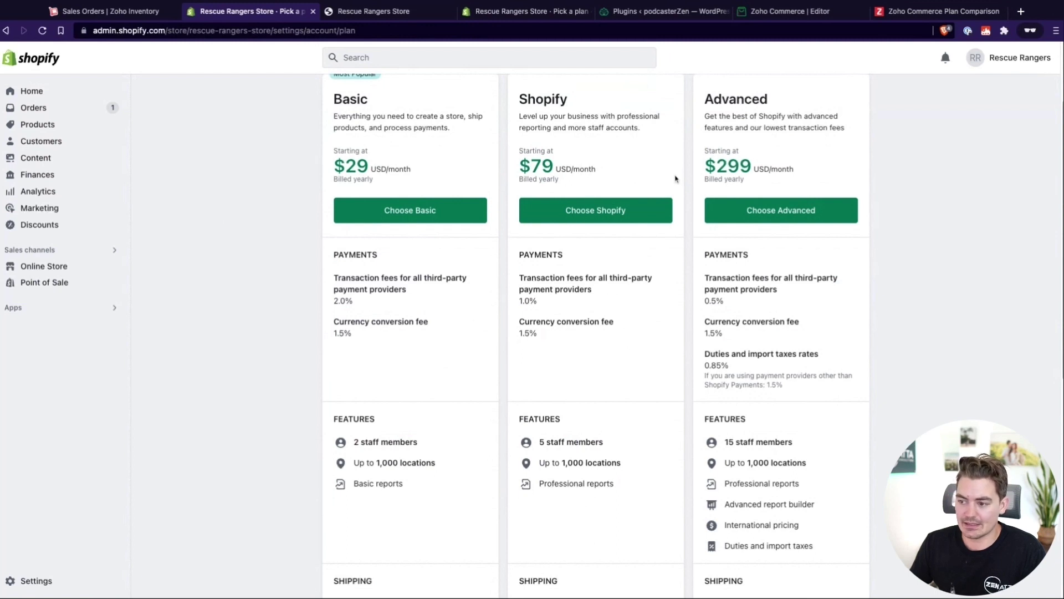
drag(753, 170, 716, 167)
click(788, 189)
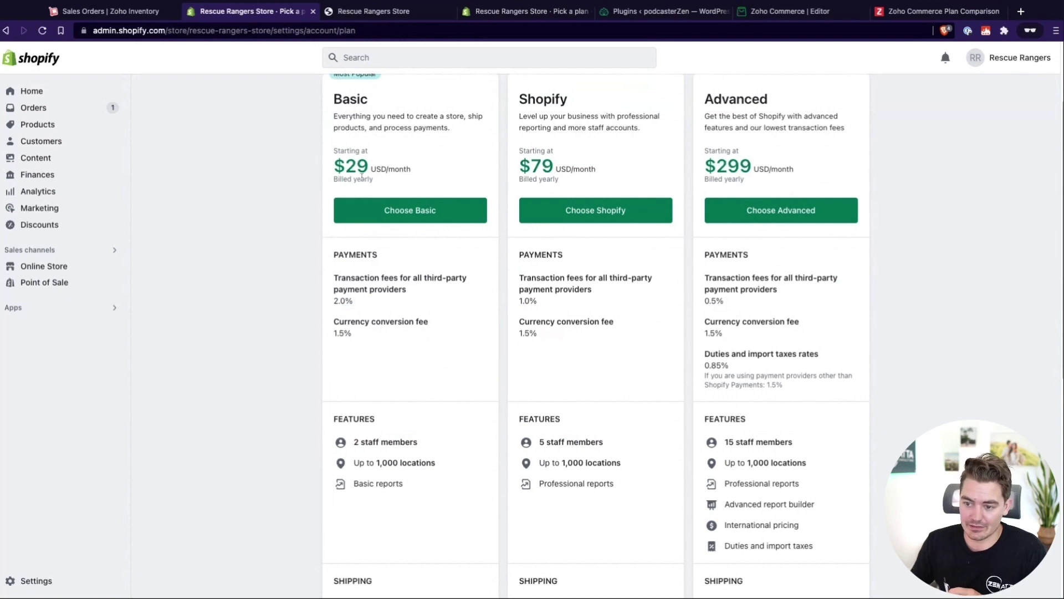
triple_click(359, 305)
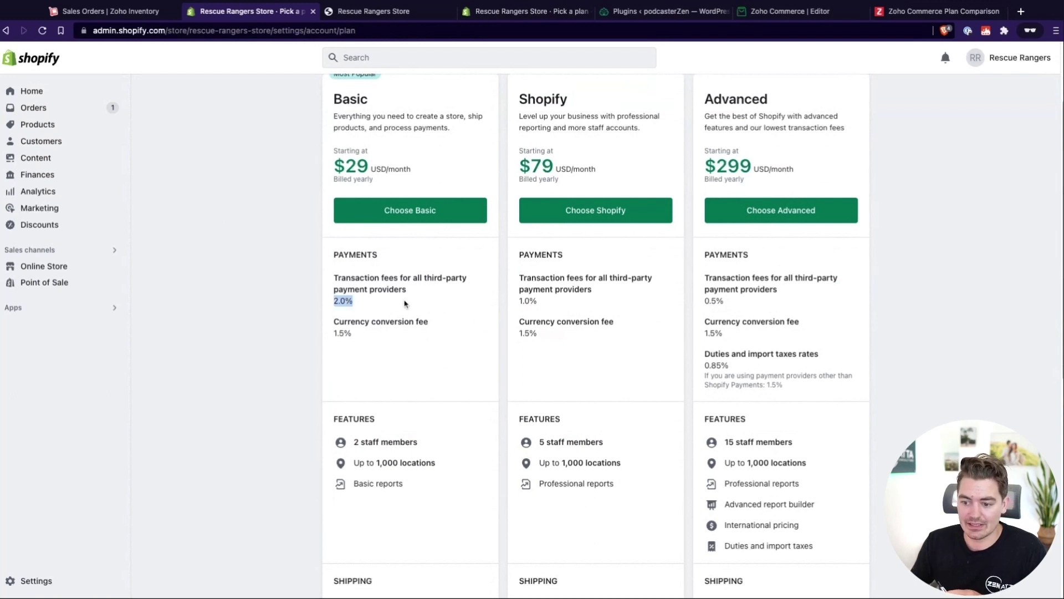
click(359, 309)
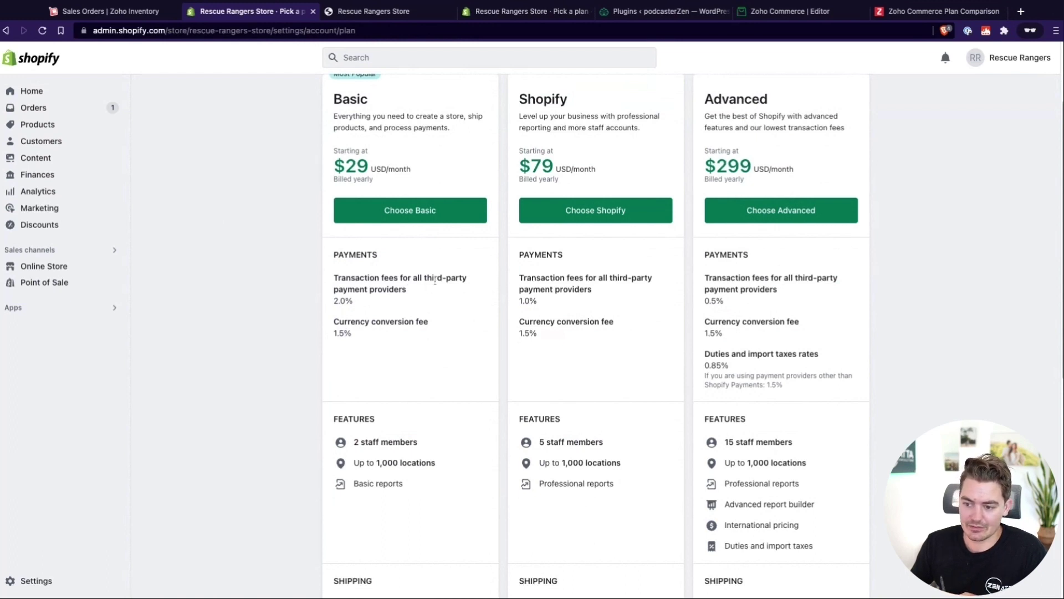
triple_click(354, 335)
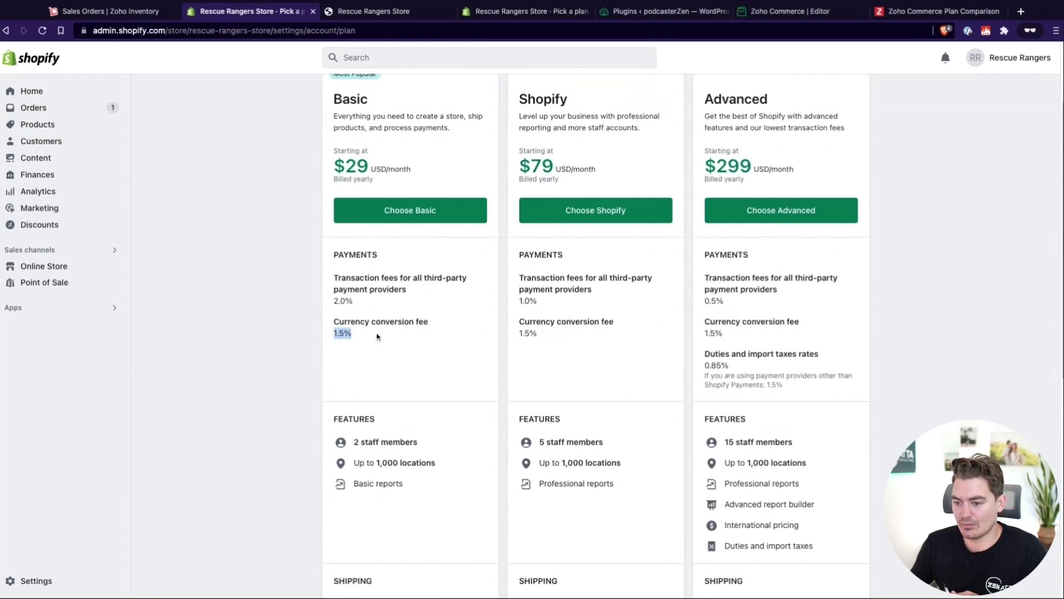
click(386, 338)
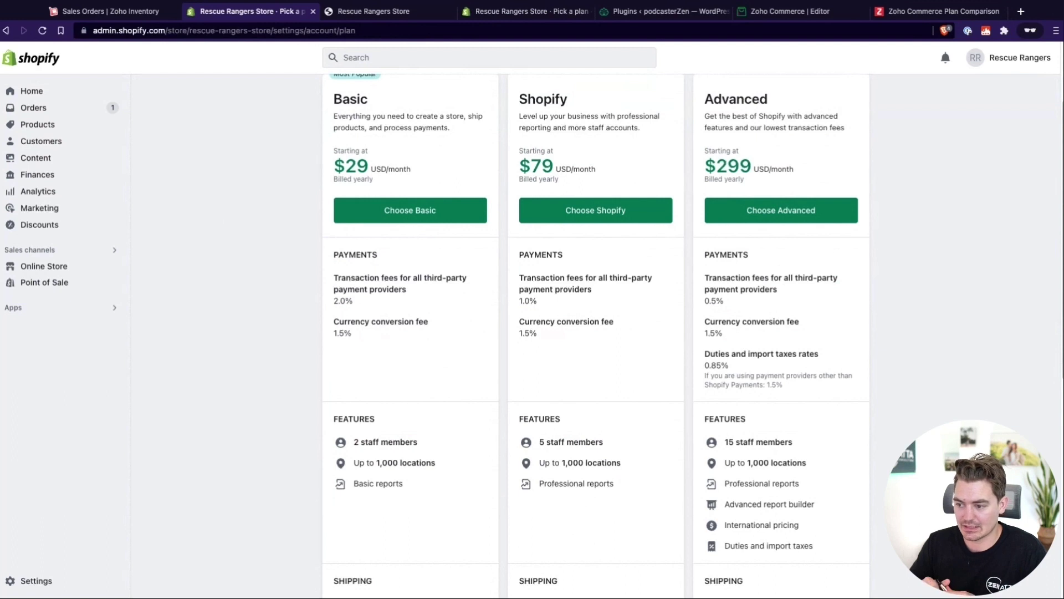
triple_click(360, 304)
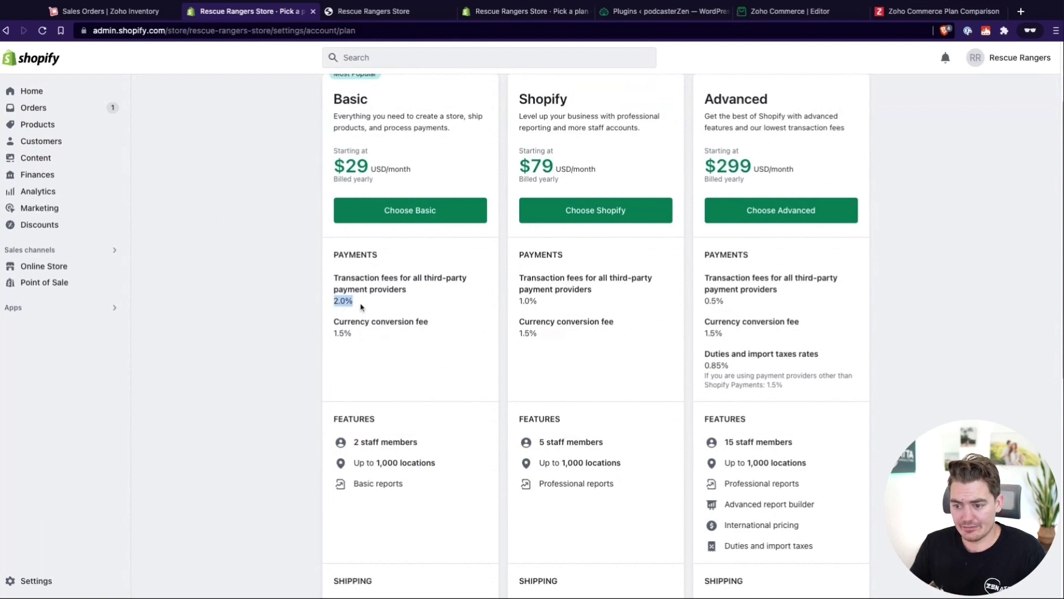
triple_click(542, 303)
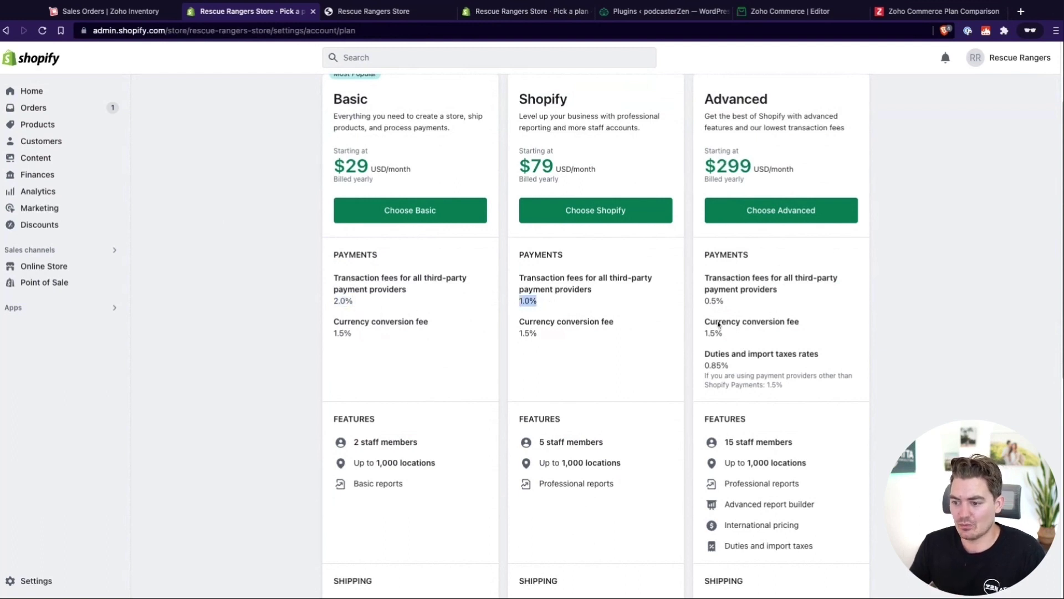
click(745, 311)
triple_click(746, 311)
click(745, 307)
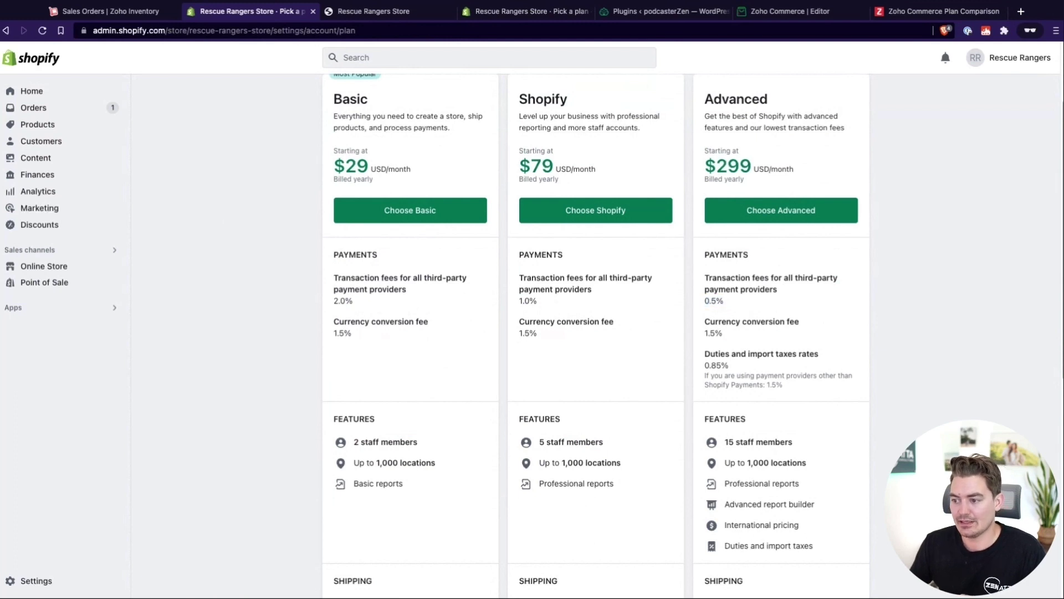
drag(726, 302, 702, 302)
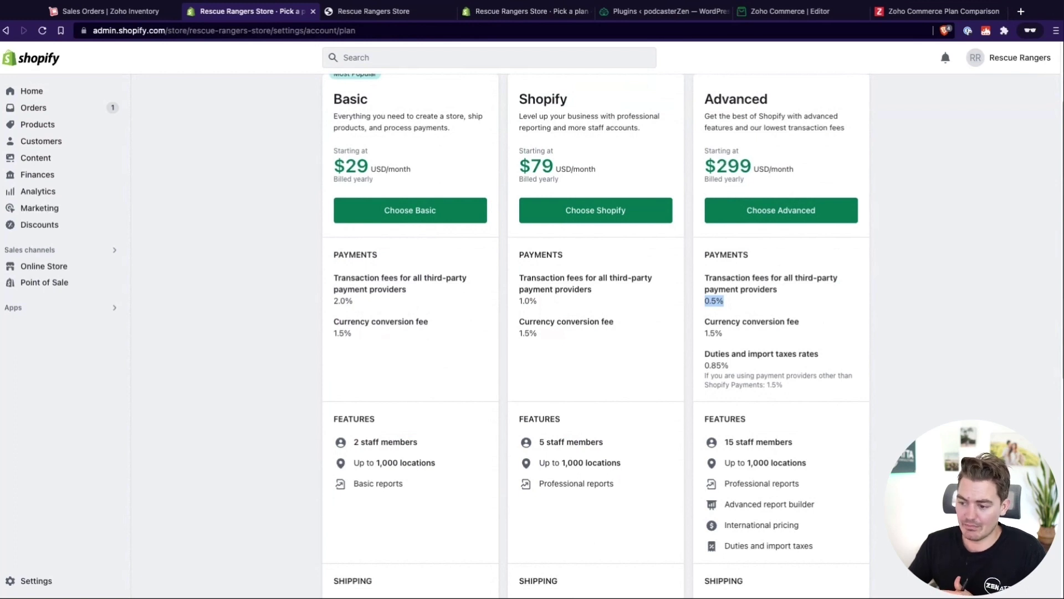
drag(519, 302, 553, 304)
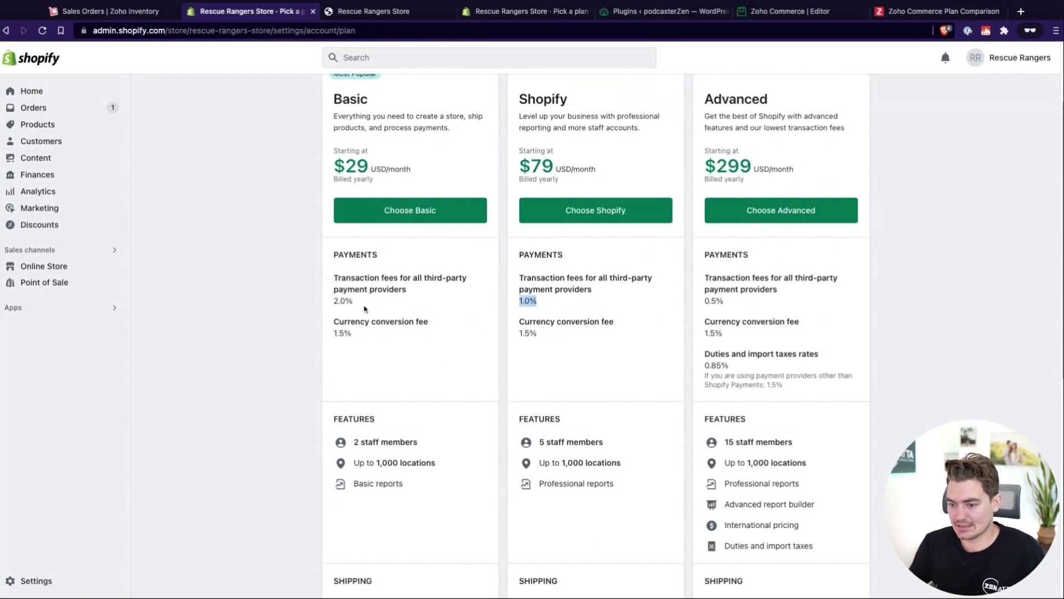
drag(350, 303, 332, 303)
click(407, 307)
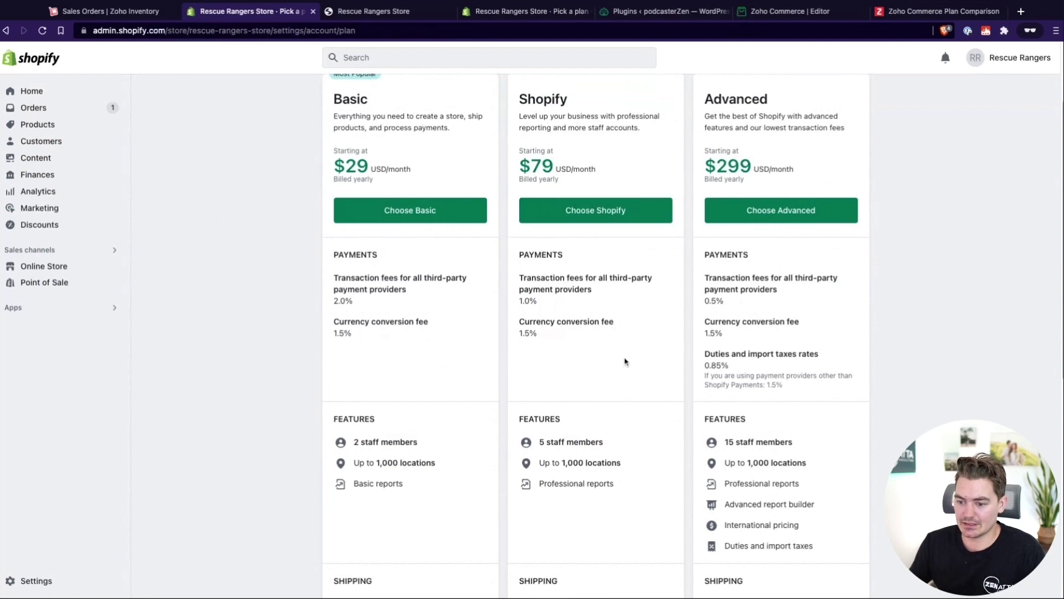
- Compare the Basic and Shopify plans' shipping sections, highlighting the Shopify plan's 88% shipping discount
scroll(807, 426, down, 3)
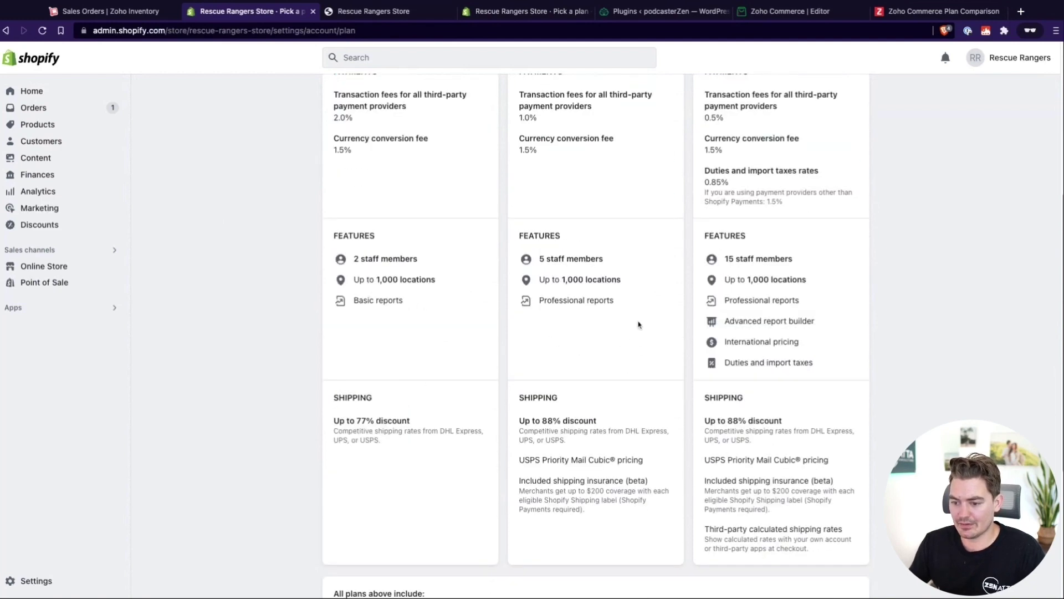
drag(332, 398, 377, 399)
drag(518, 407, 746, 399)
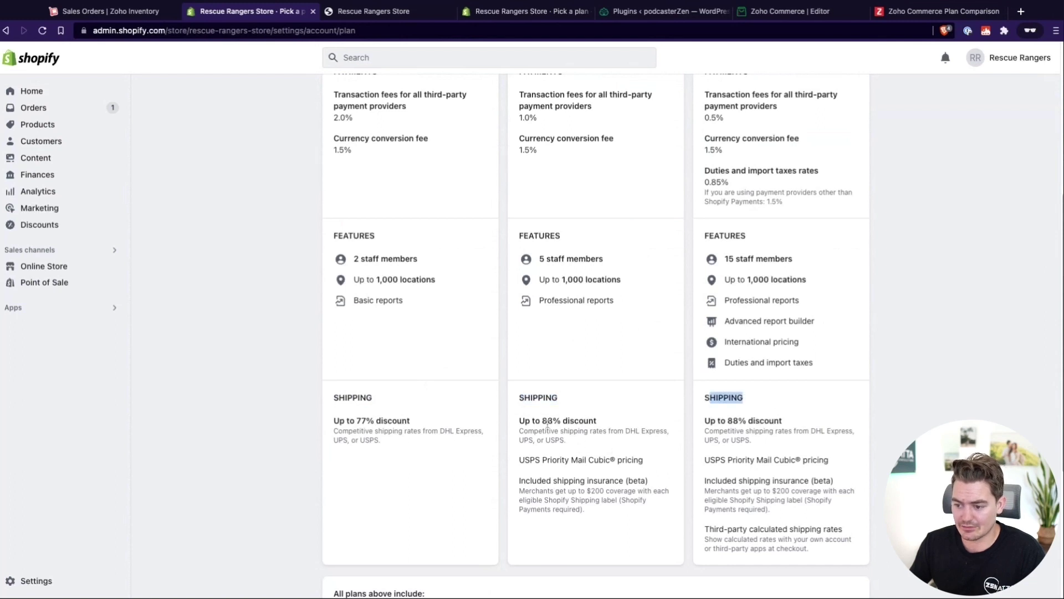
drag(596, 421, 532, 422)
double_click(547, 397)
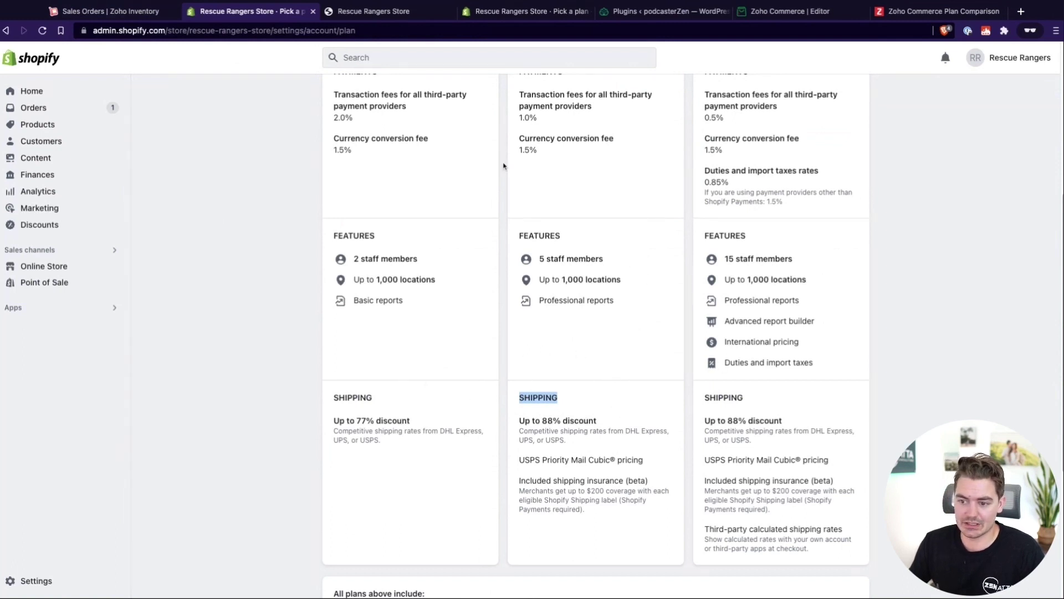
scroll(437, 303, up, 5)
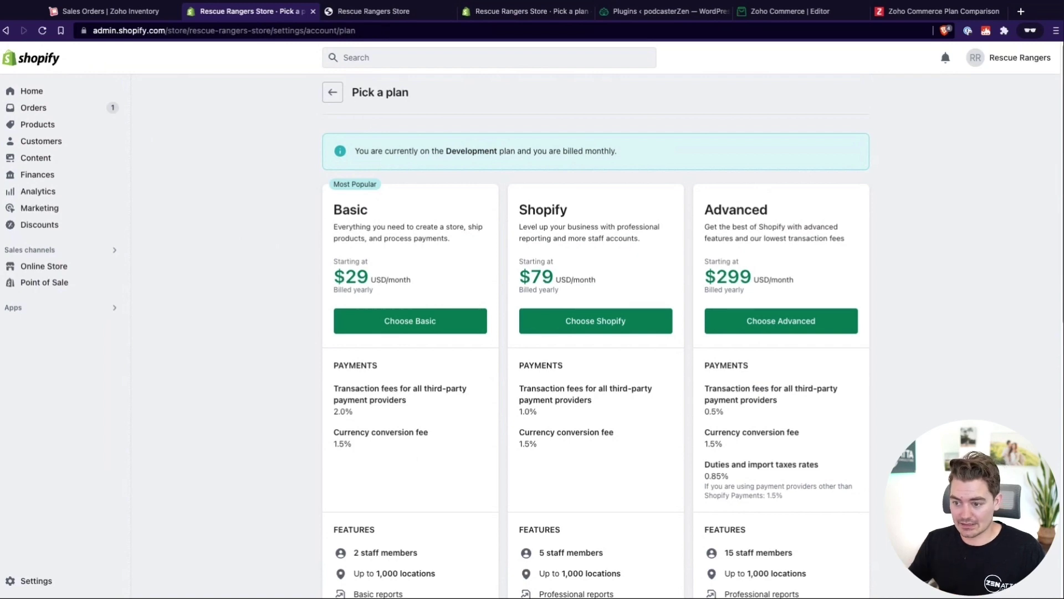
click(374, 11)
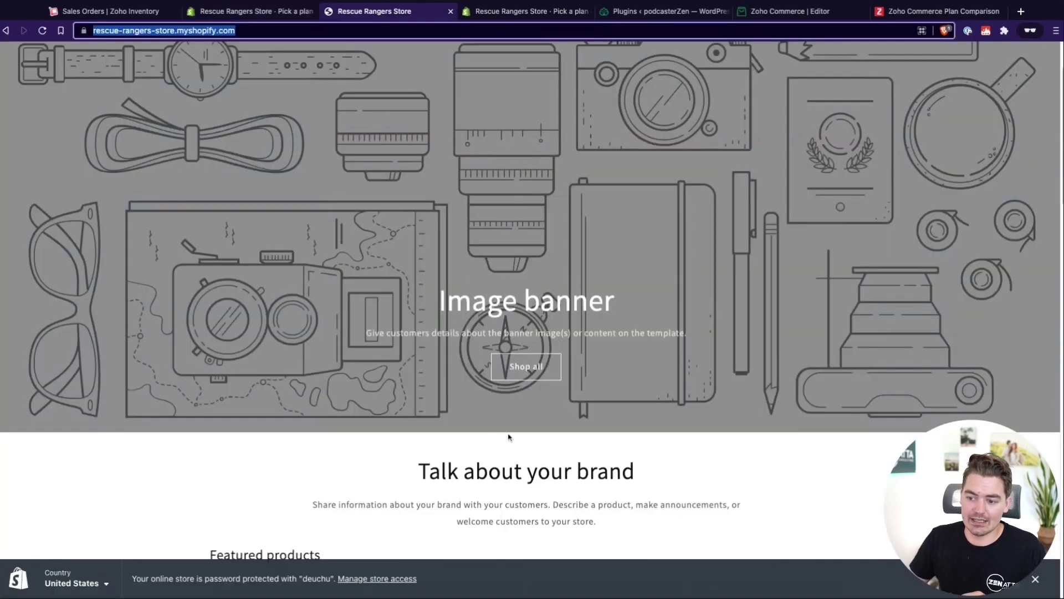